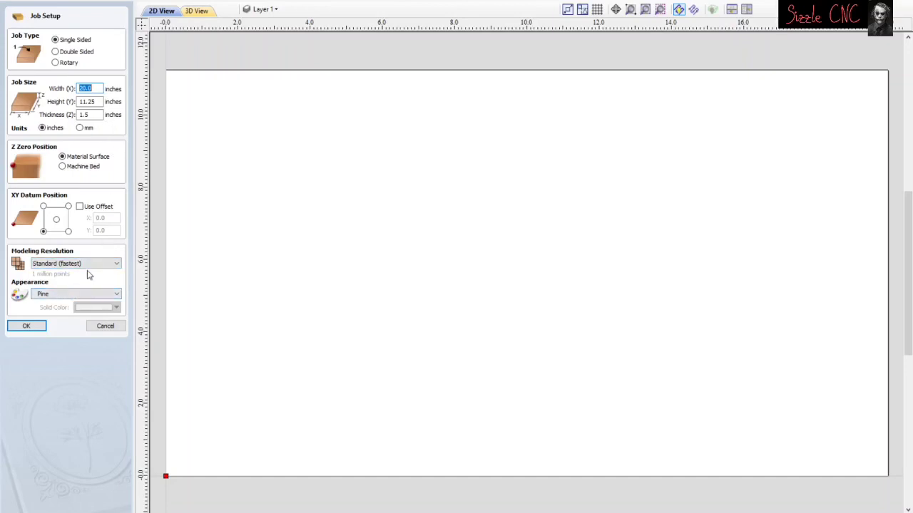
Step: Accept the single-sided job setup of 20 x 11.25 x 1.5 inches and bring up the 3D modeling tools
{"action": "left_click", "coordinate": [26, 327]}
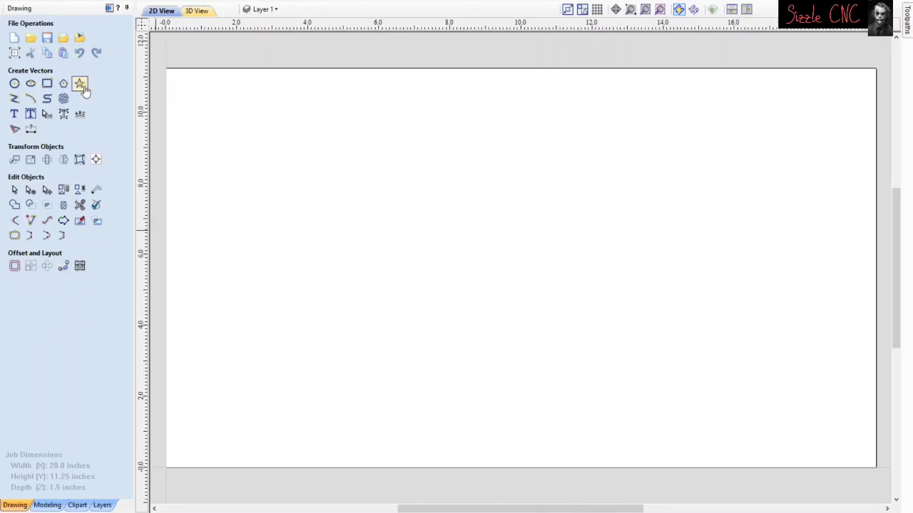
{"action": "left_click", "coordinate": [47, 505]}
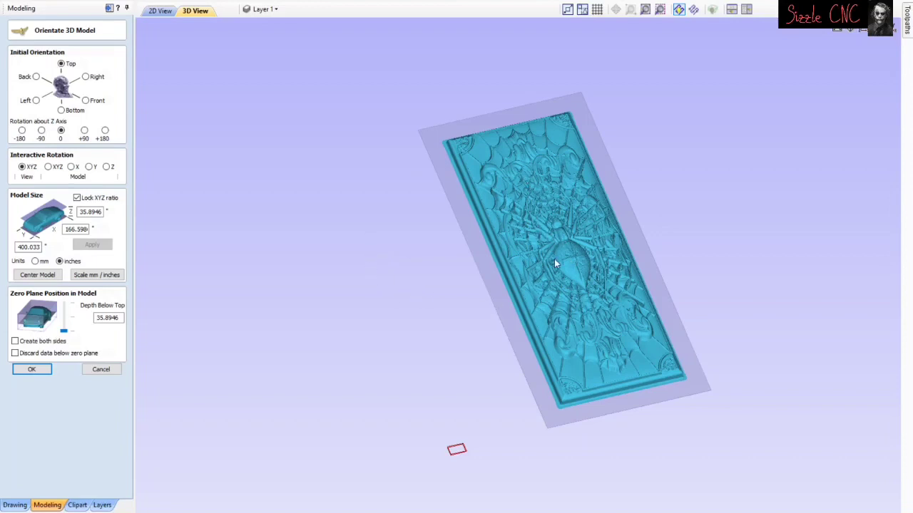
Step: Rotate the imported spider model +90 about the Z axis and center it in the job
{"action": "left_click", "coordinate": [85, 131]}
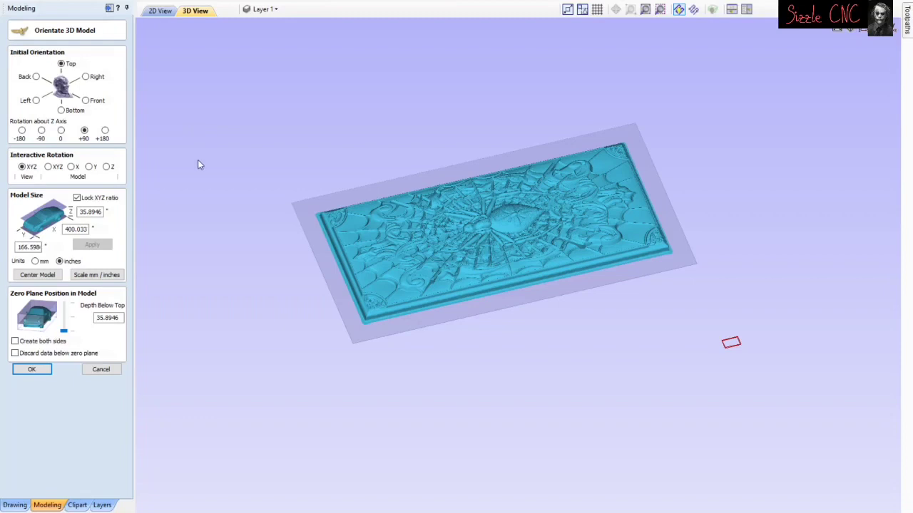
{"action": "left_click", "coordinate": [47, 278]}
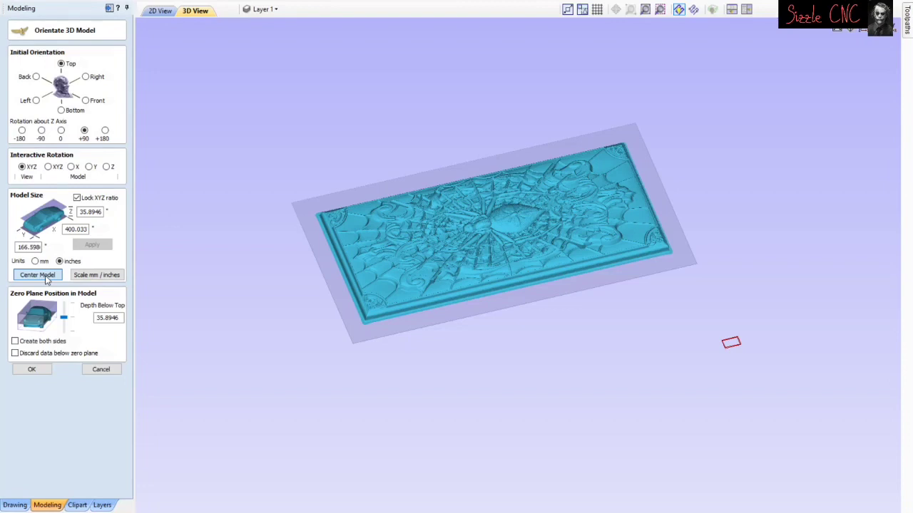
{"action": "left_click", "coordinate": [46, 278]}
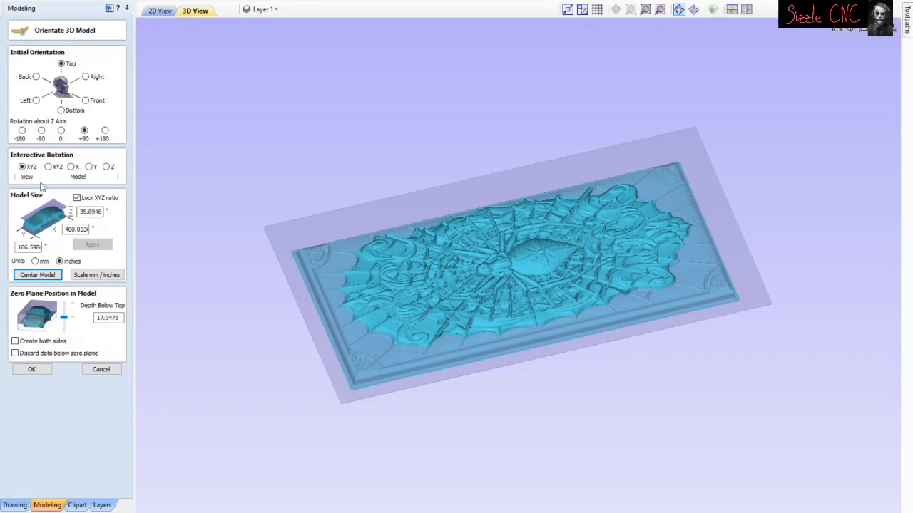
Step: Unlock the XYZ ratio, resize the model to X 18.5, Y 9.75 and Z 1.35 inches, and center it again
{"action": "left_click", "coordinate": [89, 229]}
{"action": "left_click", "coordinate": [77, 199]}
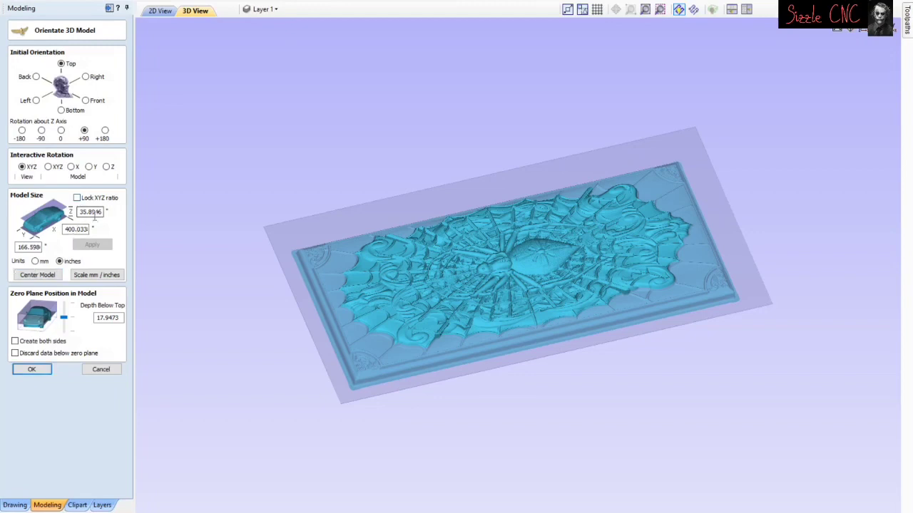
{"action": "left_click_drag", "start_coordinate": [83, 212], "coordinate": [99, 212]}
{"action": "type", "text": "1."}
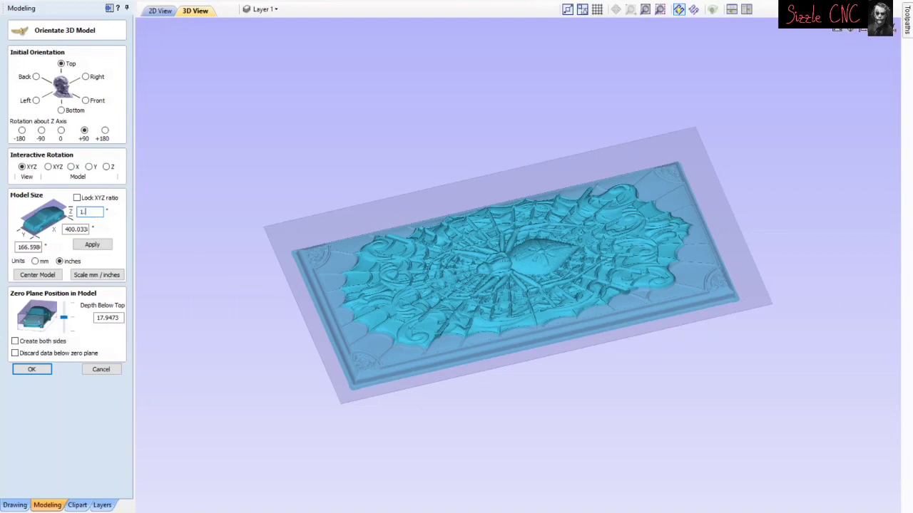
{"action": "type", "text": "35"}
{"action": "double_click", "coordinate": [86, 229]}
{"action": "type", "text": "18.5"}
{"action": "double_click", "coordinate": [30, 246]}
{"action": "type", "text": "1"}
{"action": "key", "text": "BackSpace"}
{"action": "type", "text": "9.75"}
{"action": "left_click", "coordinate": [40, 277]}
{"action": "left_click", "coordinate": [92, 248]}
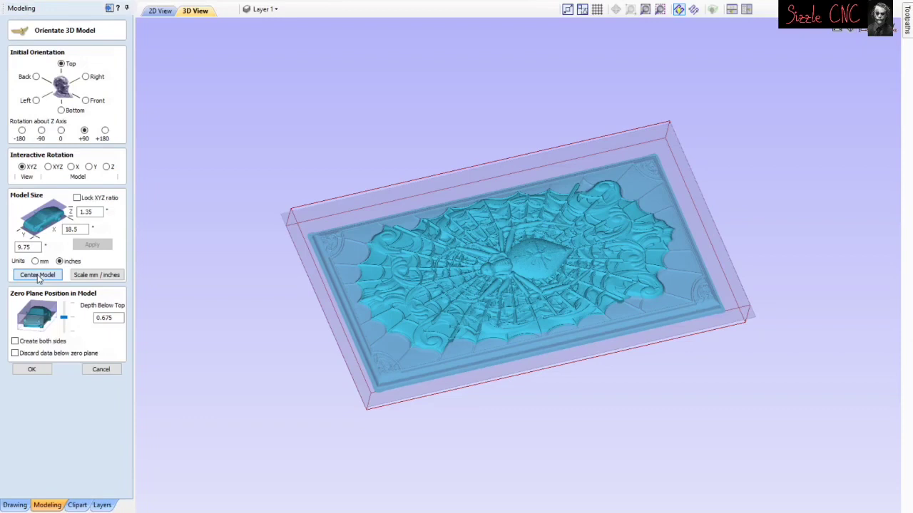
{"action": "left_click", "coordinate": [38, 277]}
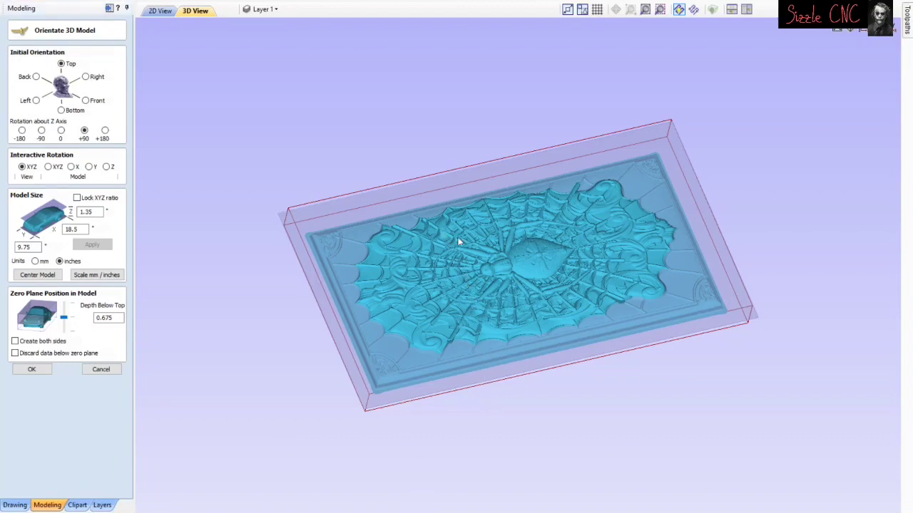
Step: Examine the resized model's fit within the material block from the side, from underneath and from directly above
{"action": "left_click_drag", "start_coordinate": [553, 330], "coordinate": [615, 303]}
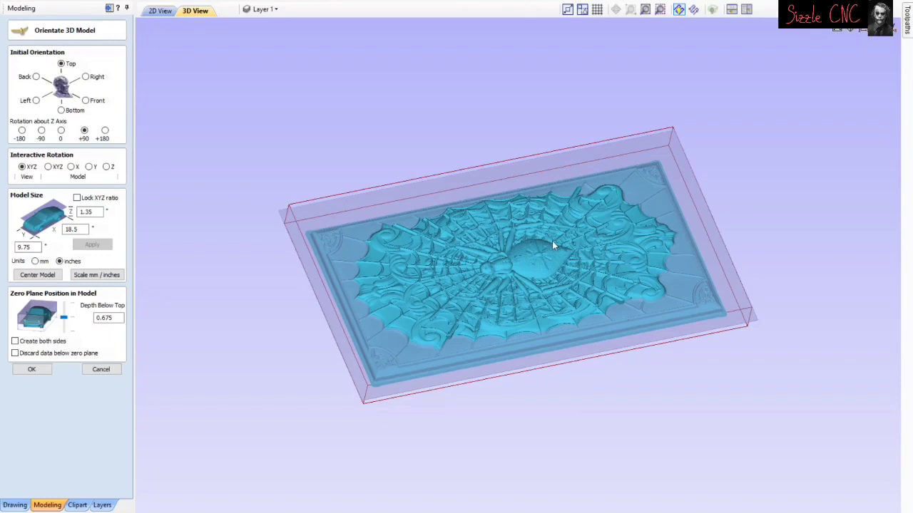
{"action": "left_click_drag", "start_coordinate": [540, 213], "coordinate": [499, 133]}
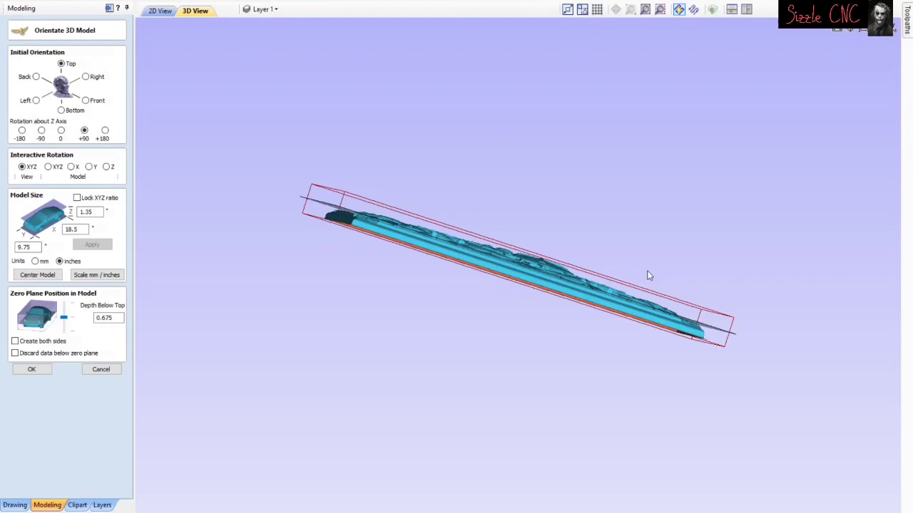
{"action": "left_click_drag", "start_coordinate": [440, 278], "coordinate": [520, 283]}
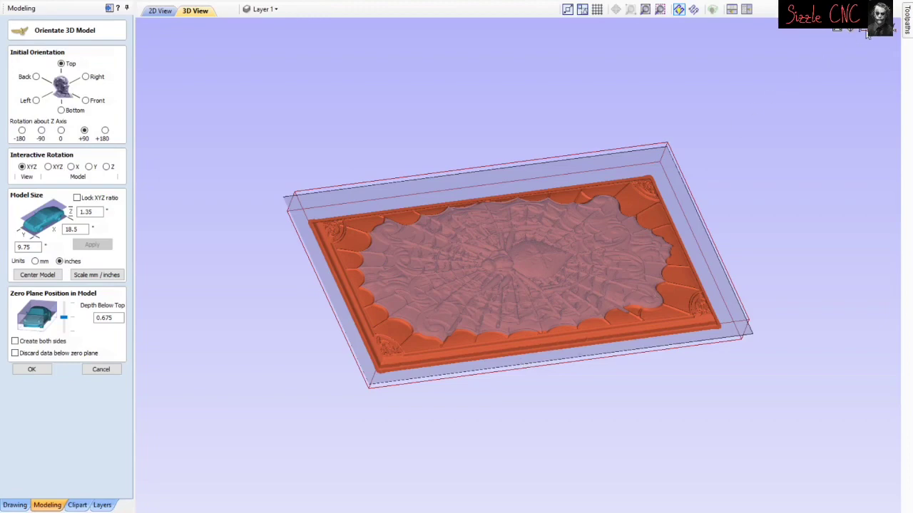
{"action": "left_click_drag", "start_coordinate": [867, 36], "coordinate": [863, 32]}
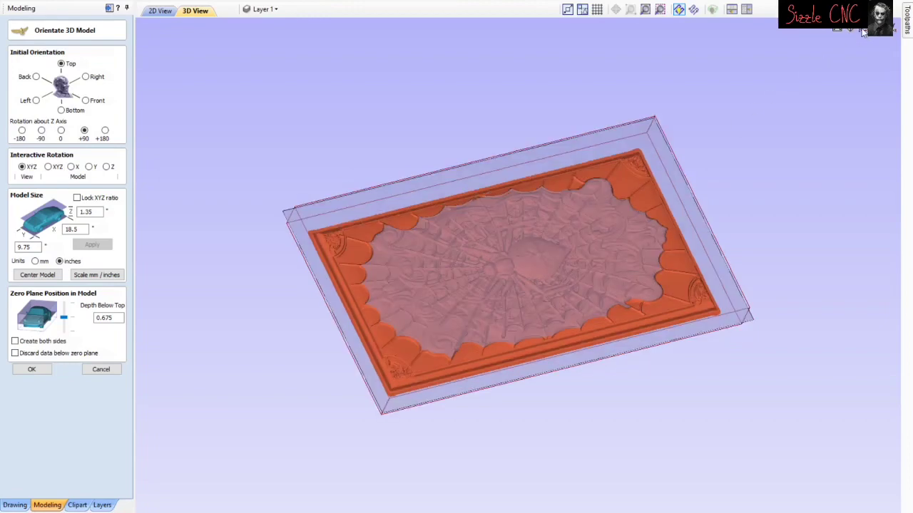
{"action": "left_click_drag", "start_coordinate": [863, 32], "coordinate": [864, 34]}
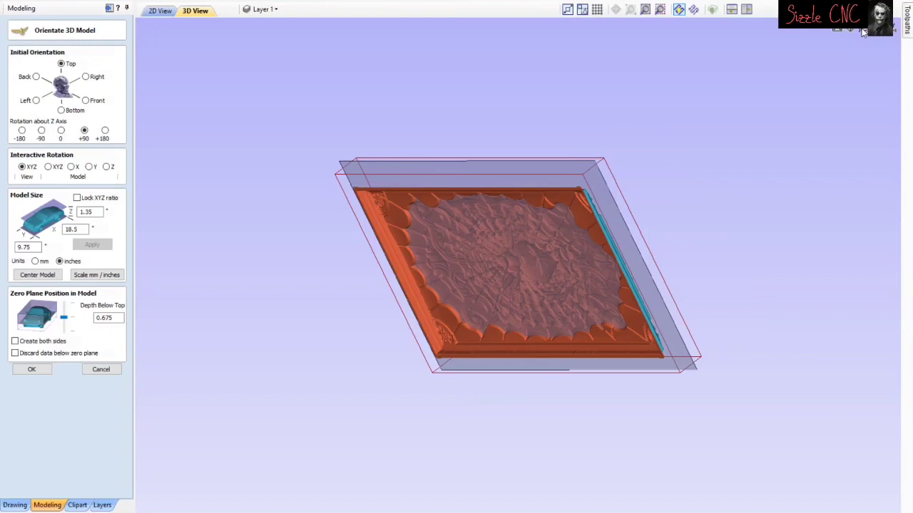
{"action": "scroll", "coordinate": [848, 31], "scroll_direction": "up", "scroll_amount": 2}
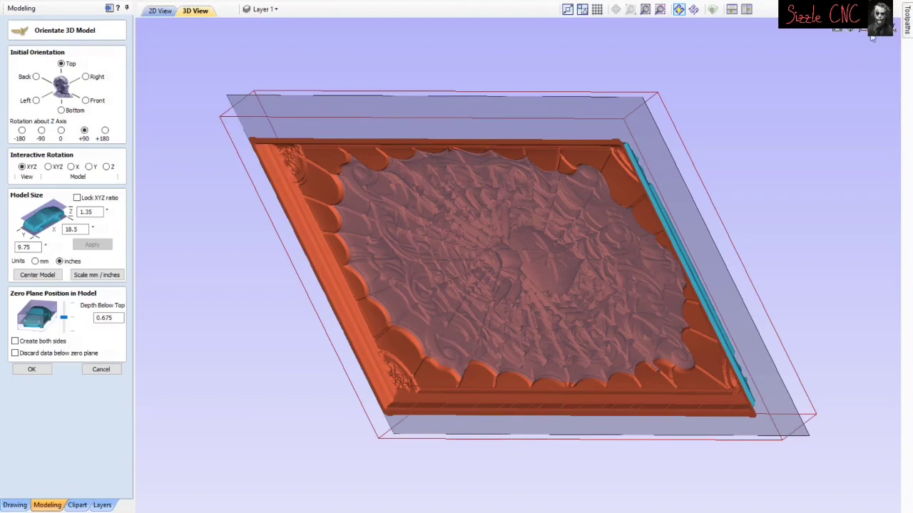
{"action": "key", "text": "1"}
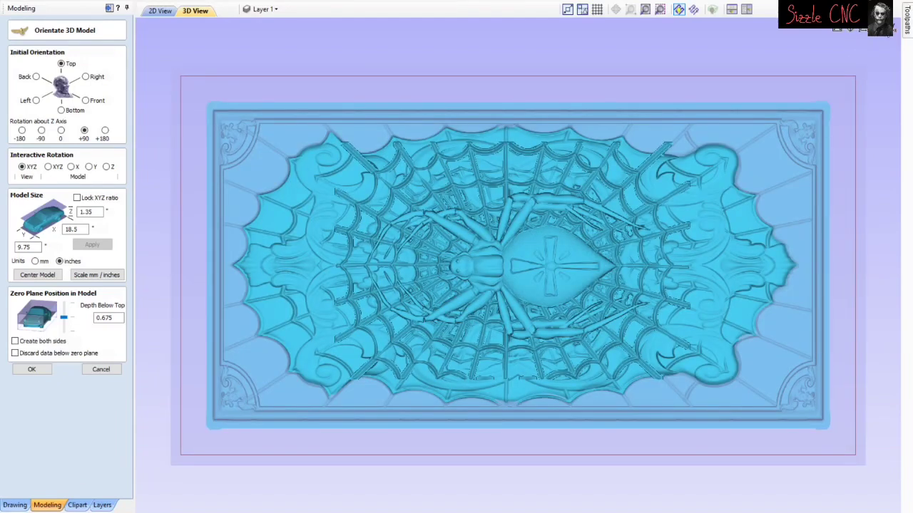
{"action": "scroll", "coordinate": [894, 30], "scroll_direction": "up", "scroll_amount": 1}
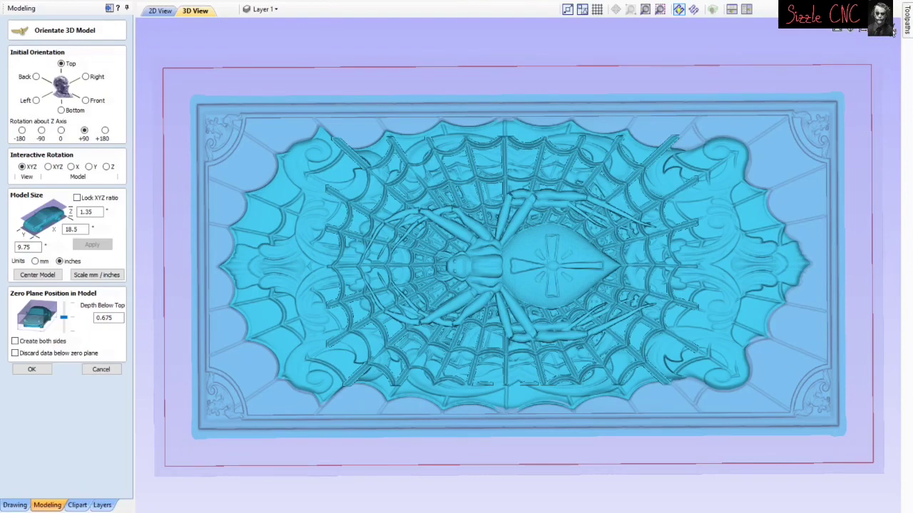
Step: Viewing the model in side profile, set the zero plane depth below top to 0.729 inches and accept the model's orientation
{"action": "key", "text": "2"}
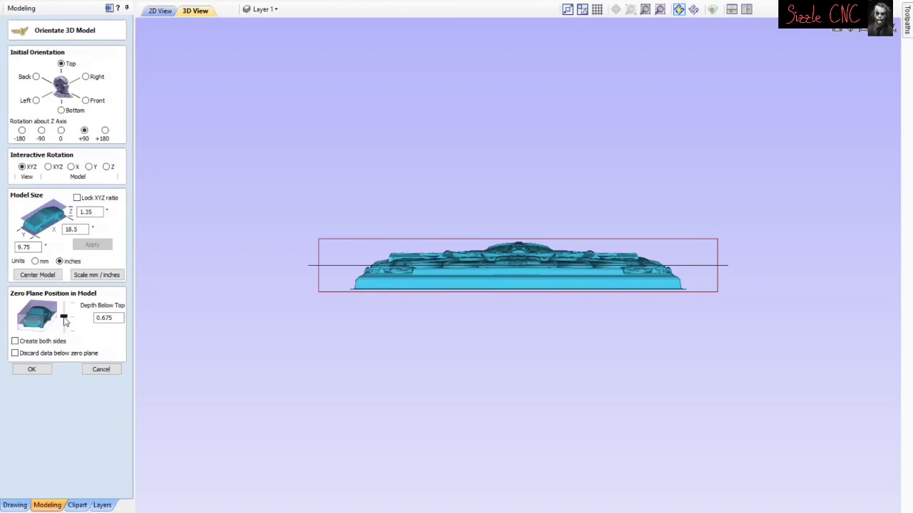
{"action": "left_click_drag", "start_coordinate": [65, 322], "coordinate": [64, 319]}
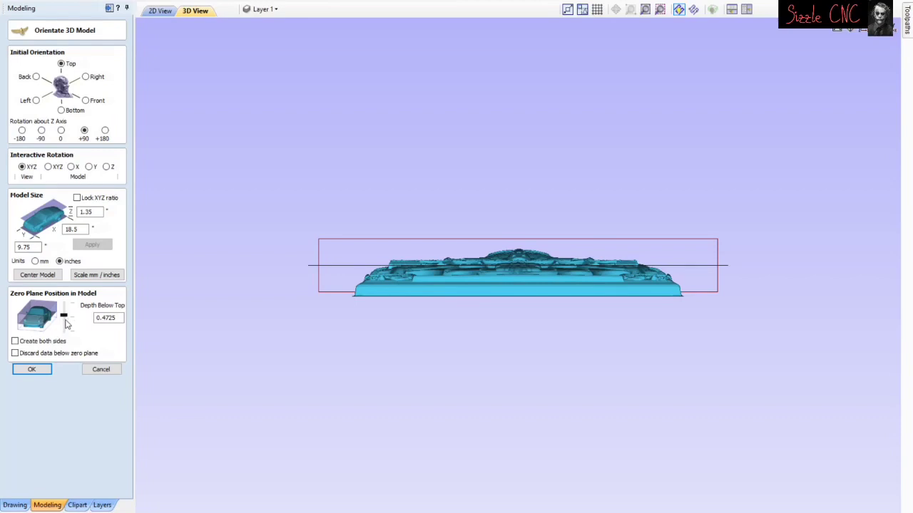
{"action": "left_click", "coordinate": [65, 321]}
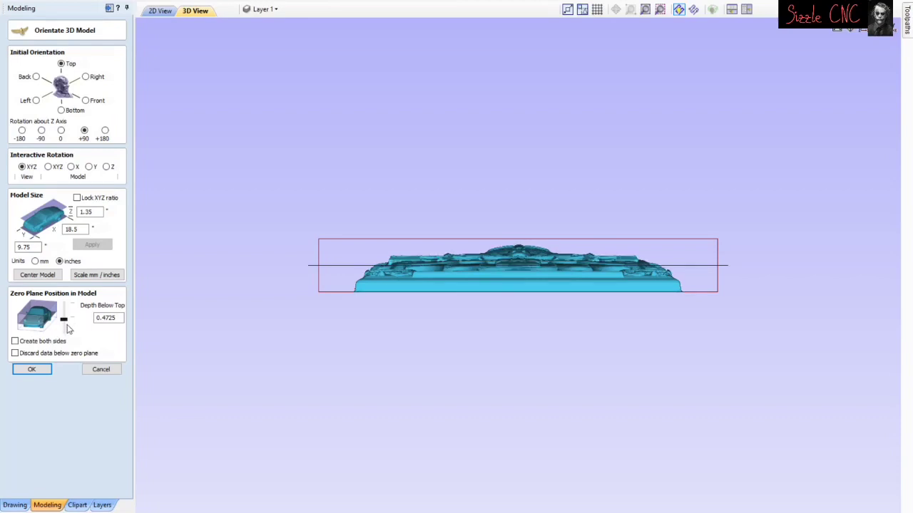
{"action": "left_click", "coordinate": [67, 329]}
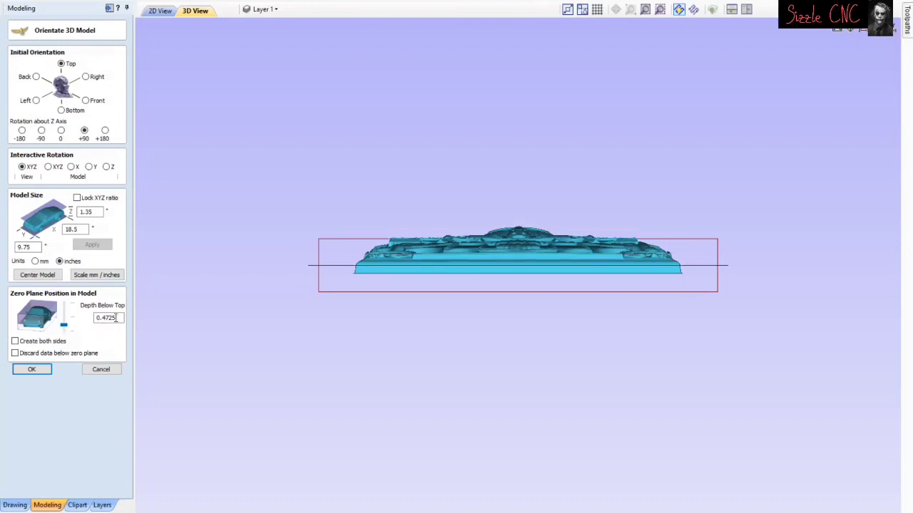
{"action": "left_click", "coordinate": [64, 328]}
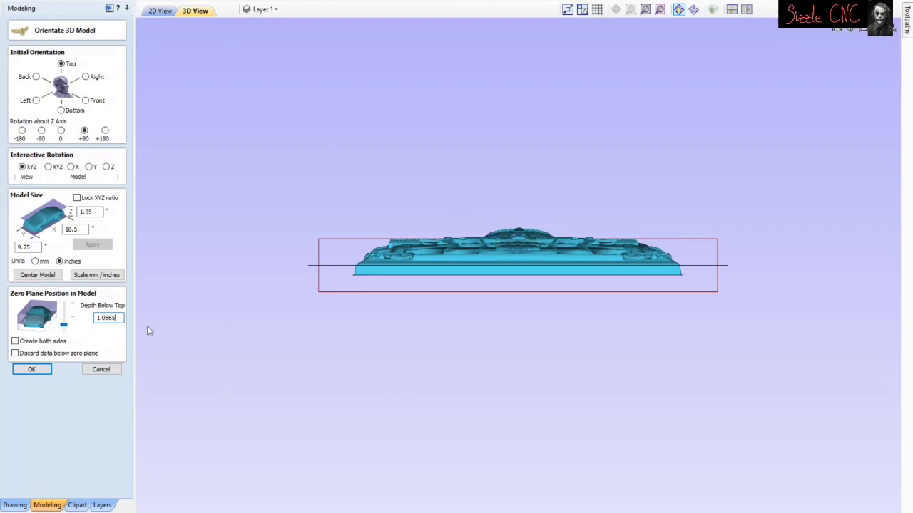
{"action": "left_click_drag", "start_coordinate": [62, 330], "coordinate": [63, 324]}
{"action": "left_click_drag", "start_coordinate": [64, 324], "coordinate": [64, 325]}
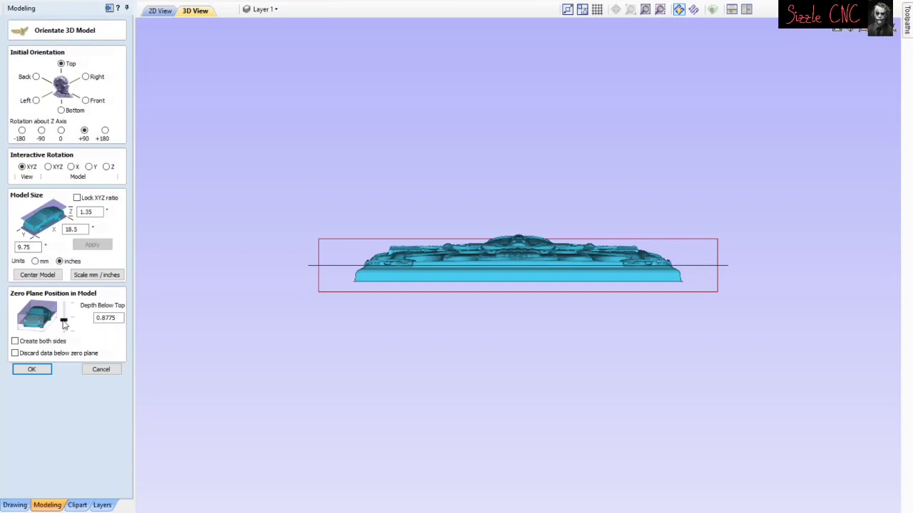
{"action": "left_click_drag", "start_coordinate": [63, 324], "coordinate": [64, 325]}
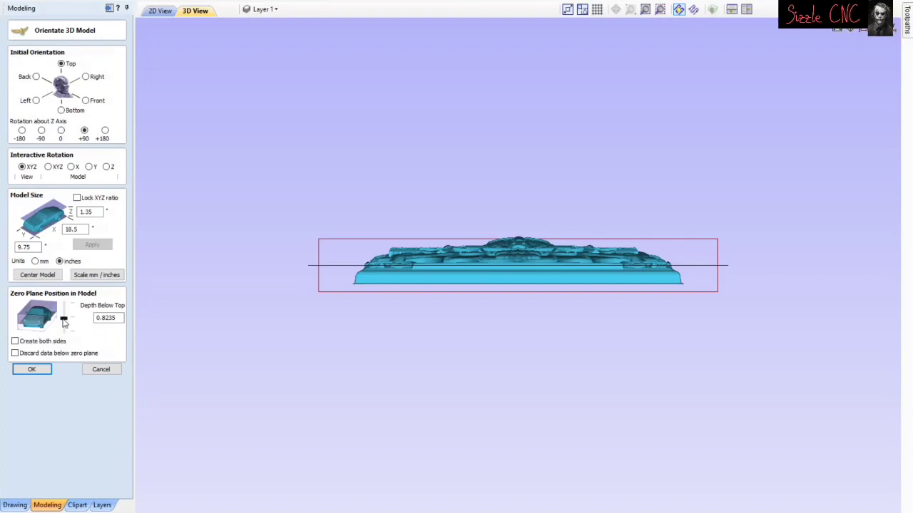
{"action": "left_click_drag", "start_coordinate": [63, 322], "coordinate": [63, 318]}
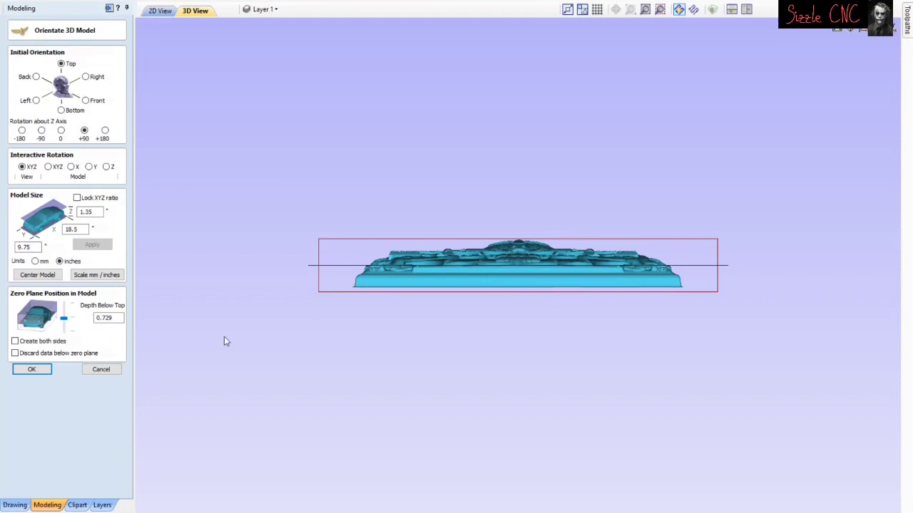
{"action": "left_click", "coordinate": [33, 371]}
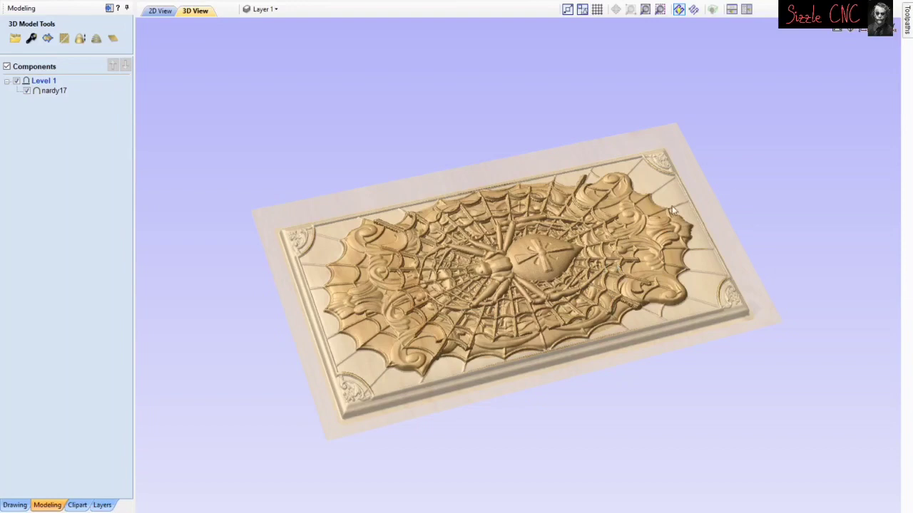
Step: Create a vector boundary around the nardy17 spider component in the 2D view and select the boundary vector
{"action": "left_click", "coordinate": [863, 31]}
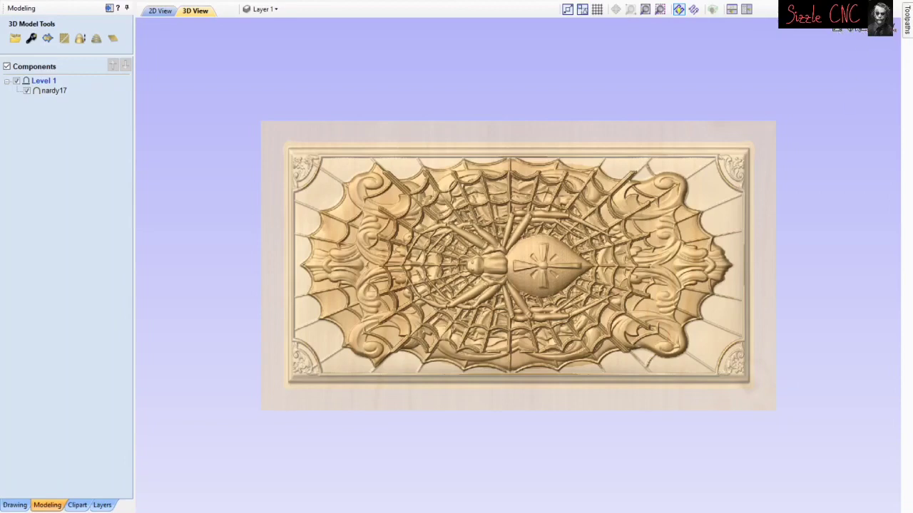
{"action": "left_click", "coordinate": [866, 33]}
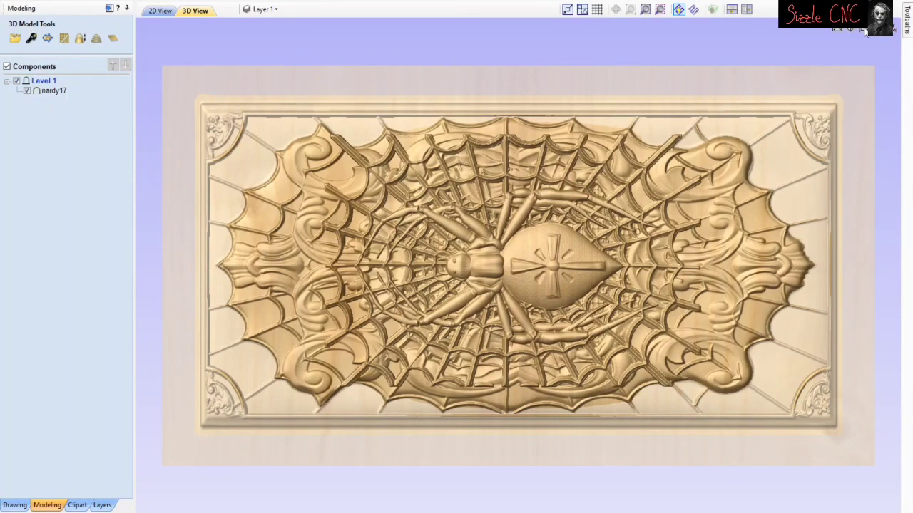
{"action": "left_click", "coordinate": [870, 32]}
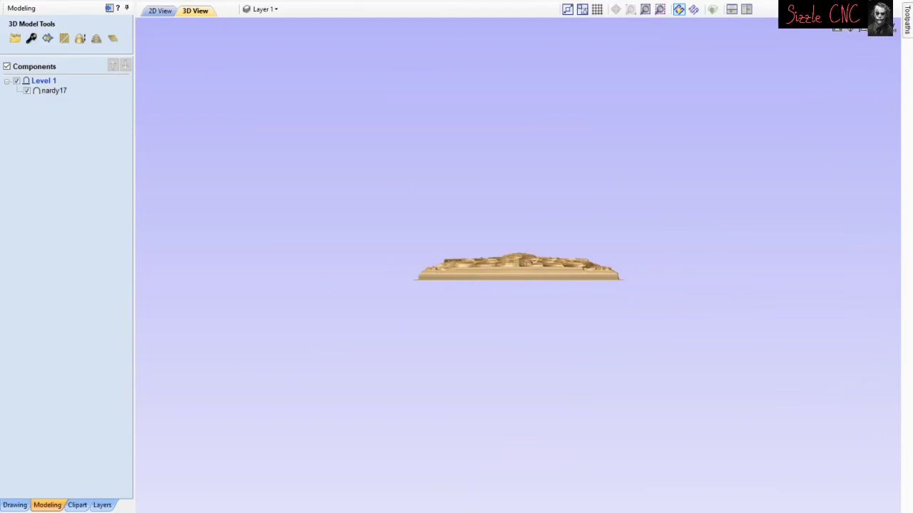
{"action": "left_click", "coordinate": [850, 29]}
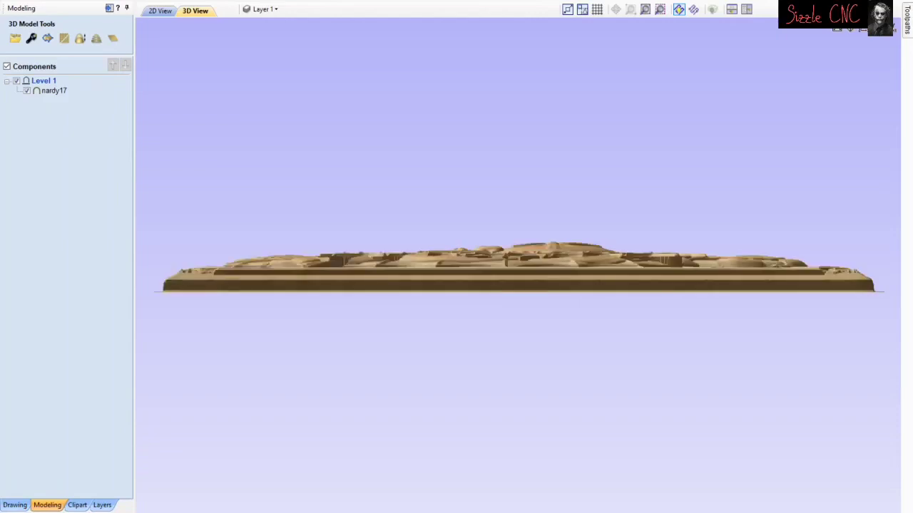
{"action": "left_click", "coordinate": [863, 30]}
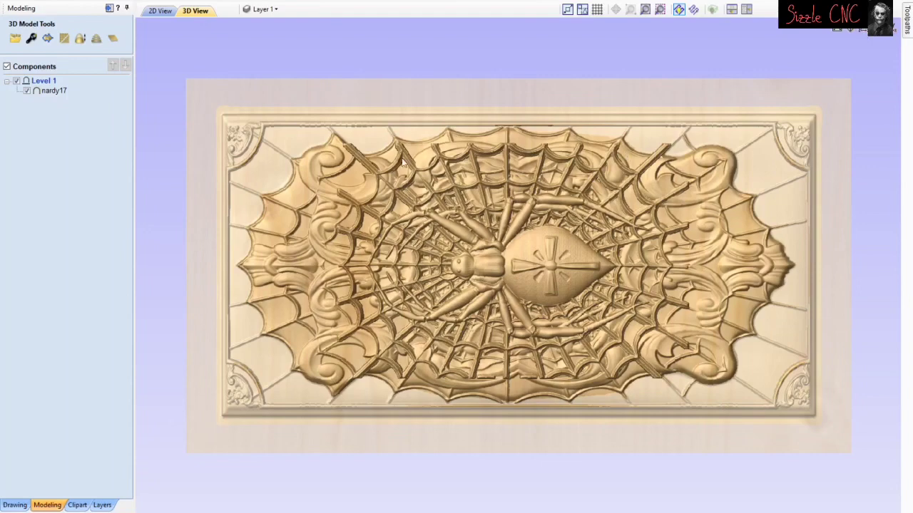
{"action": "left_click", "coordinate": [161, 13]}
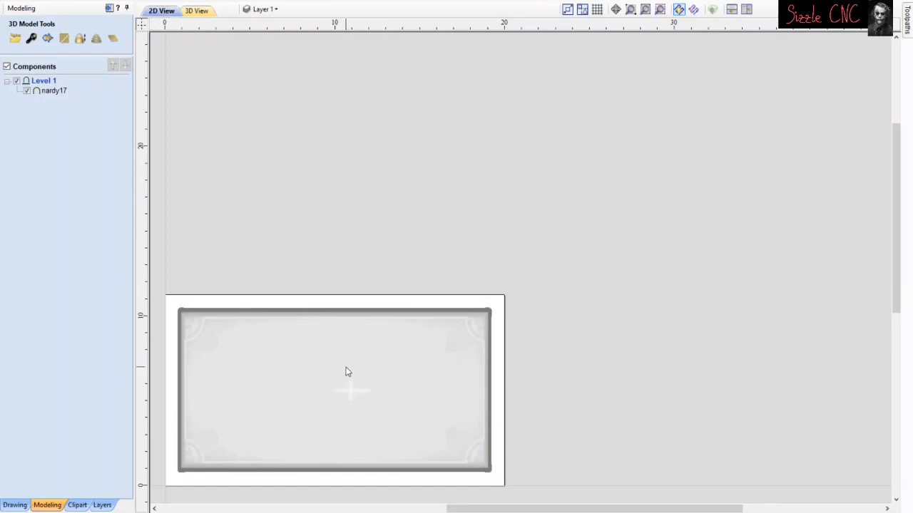
{"action": "left_click", "coordinate": [350, 389]}
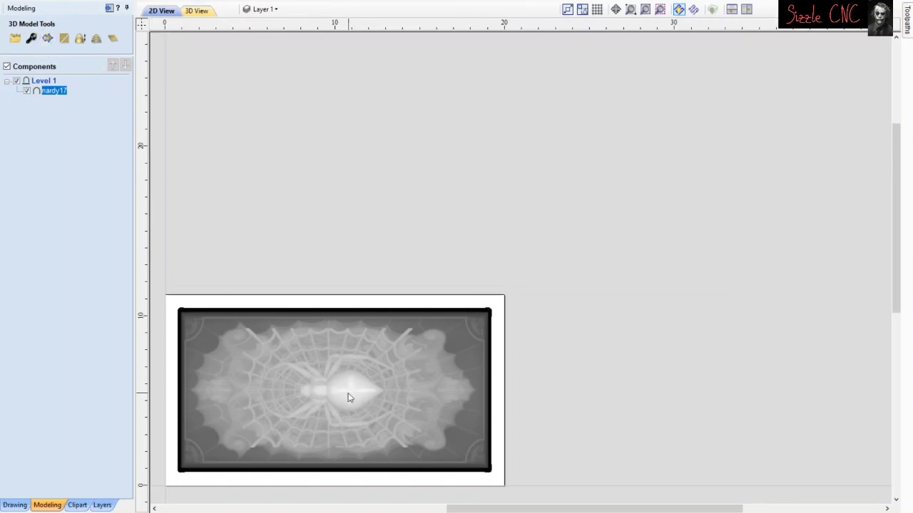
{"action": "left_click", "coordinate": [47, 40]}
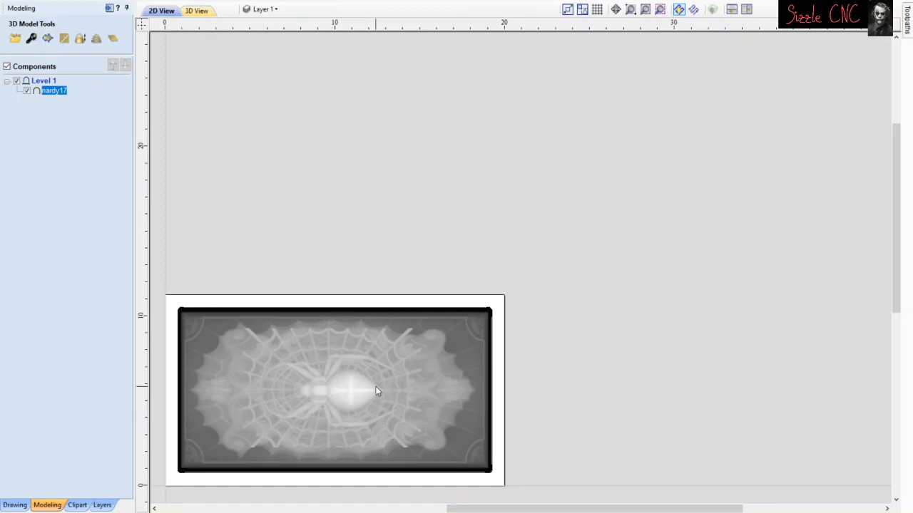
{"action": "left_click", "coordinate": [306, 311]}
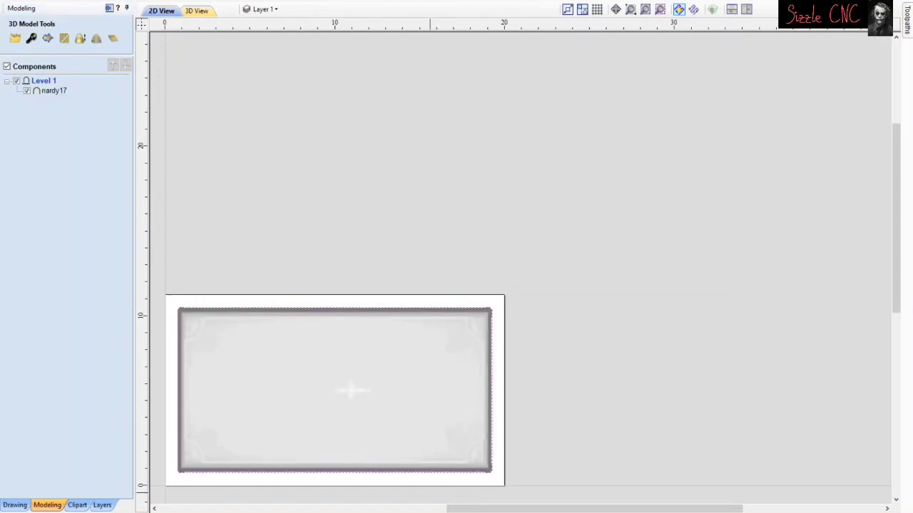
Step: Examine the boundary vector's clearance around the model's edge up close and across the whole job in the 2D view
{"action": "scroll", "coordinate": [481, 338], "scroll_direction": "up", "scroll_amount": 10}
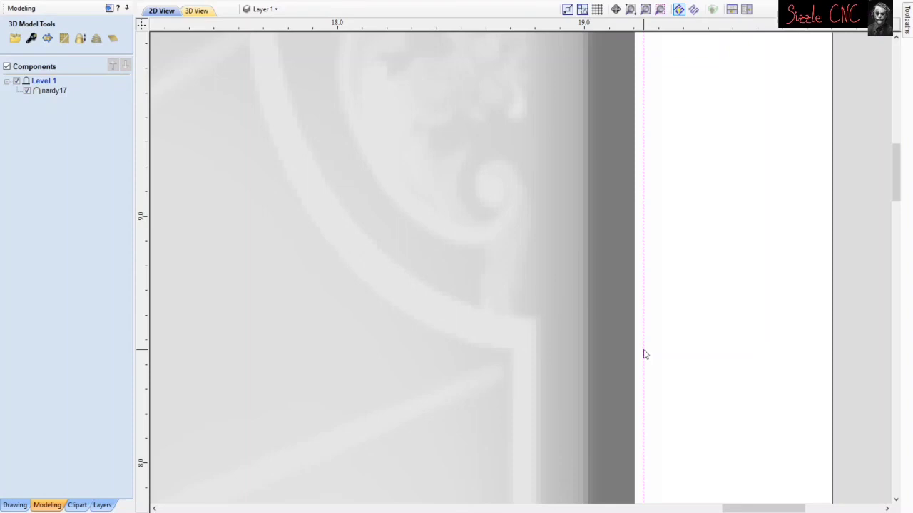
{"action": "scroll", "coordinate": [644, 354], "scroll_direction": "down", "scroll_amount": 10}
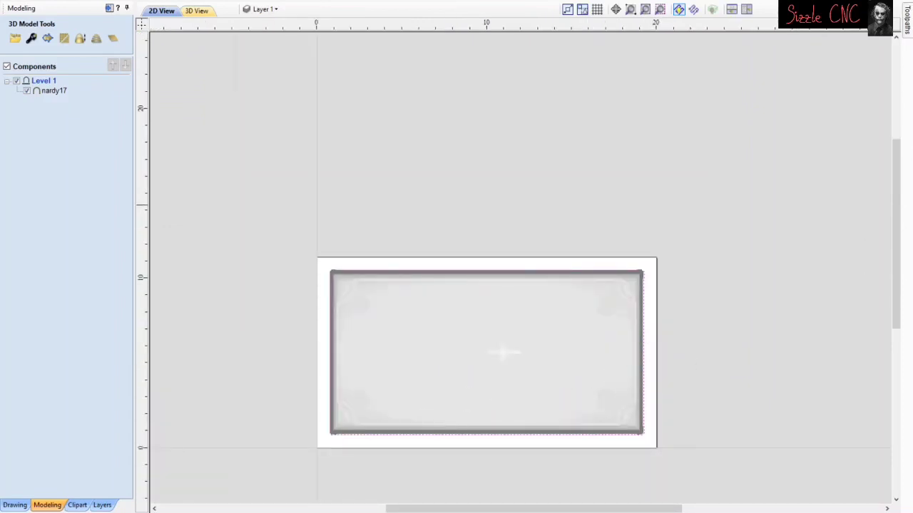
{"action": "left_click_drag", "start_coordinate": [897, 161], "coordinate": [897, 194]}
{"action": "scroll", "coordinate": [628, 143], "scroll_direction": "up", "scroll_amount": 1}
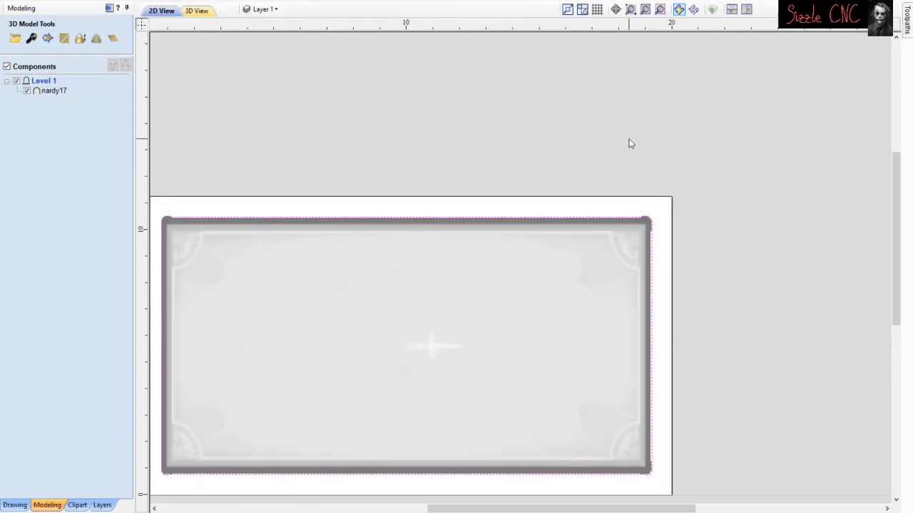
{"action": "left_click_drag", "start_coordinate": [900, 164], "coordinate": [898, 187]}
{"action": "left_click_drag", "start_coordinate": [681, 510], "coordinate": [639, 509]}
Step: Select the nardy17 component, start a rough machining toolpath from the 3D view and accept the material setup
{"action": "left_click", "coordinate": [617, 342]}
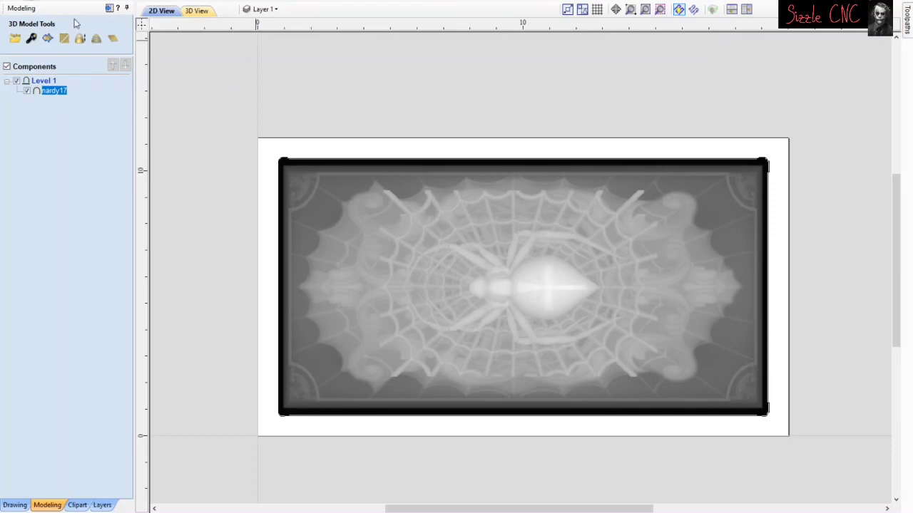
{"action": "left_click", "coordinate": [197, 11]}
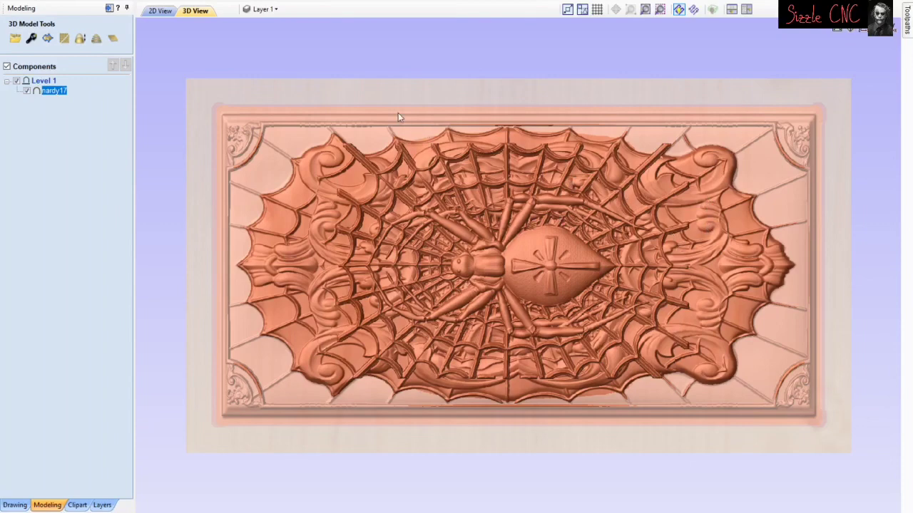
{"action": "left_click", "coordinate": [437, 218]}
{"action": "key", "text": "Escape"}
{"action": "mouse_move", "coordinate": [905, 36]}
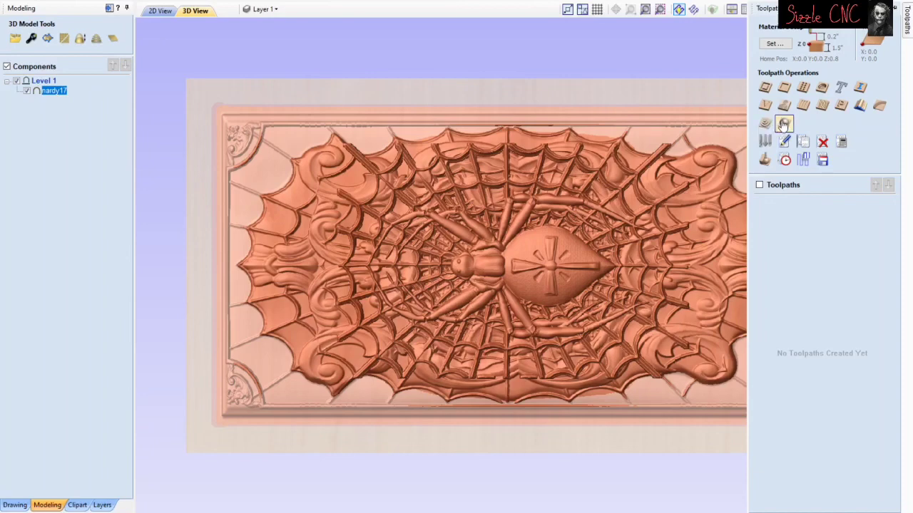
{"action": "left_click", "coordinate": [766, 125]}
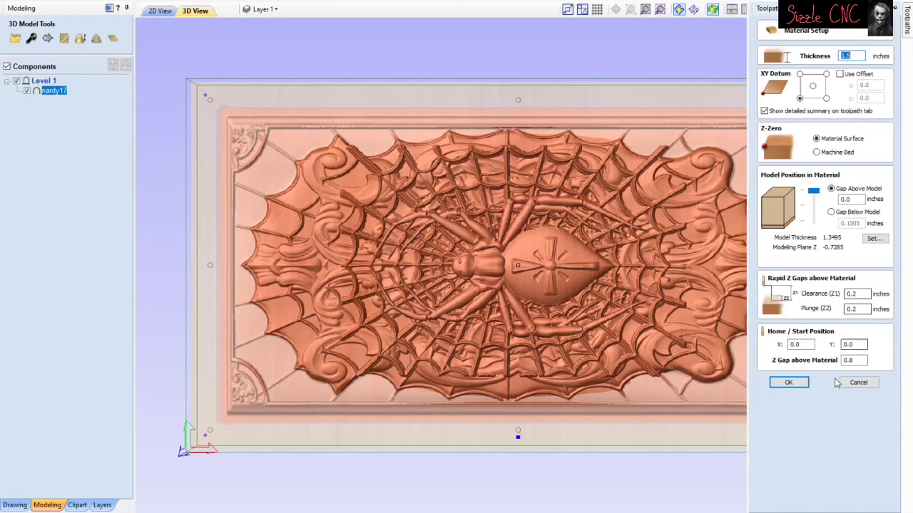
{"action": "left_click", "coordinate": [788, 383]}
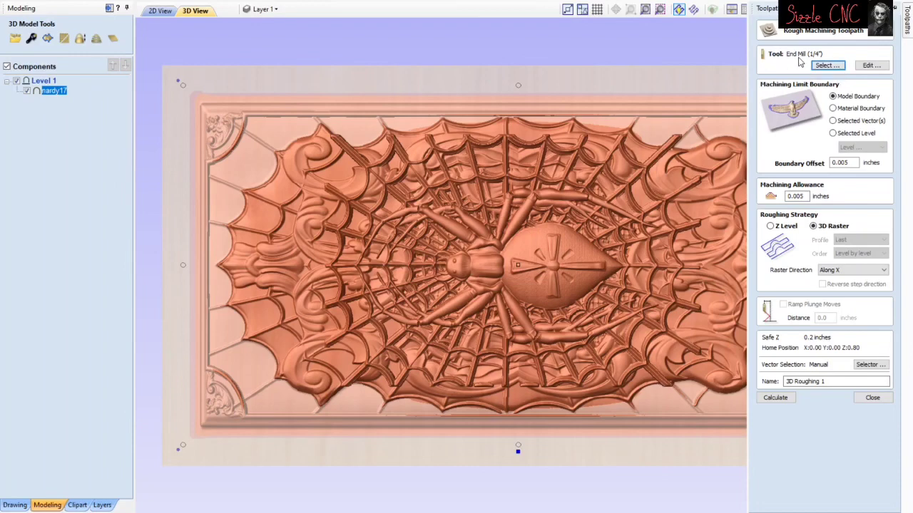
Step: Check the 1/4" end mill's settings and use Model Boundary as the roughing toolpath's machining limit
{"action": "left_click", "coordinate": [869, 65]}
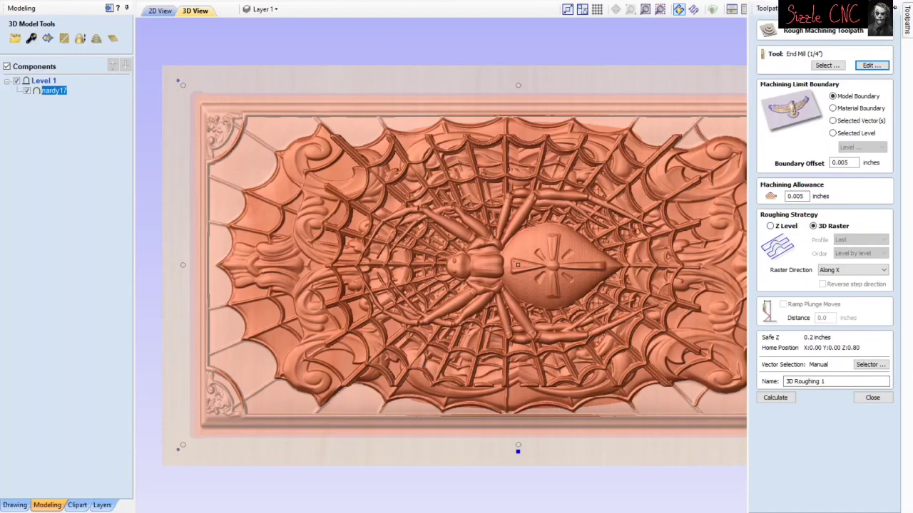
{"action": "left_click", "coordinate": [833, 108]}
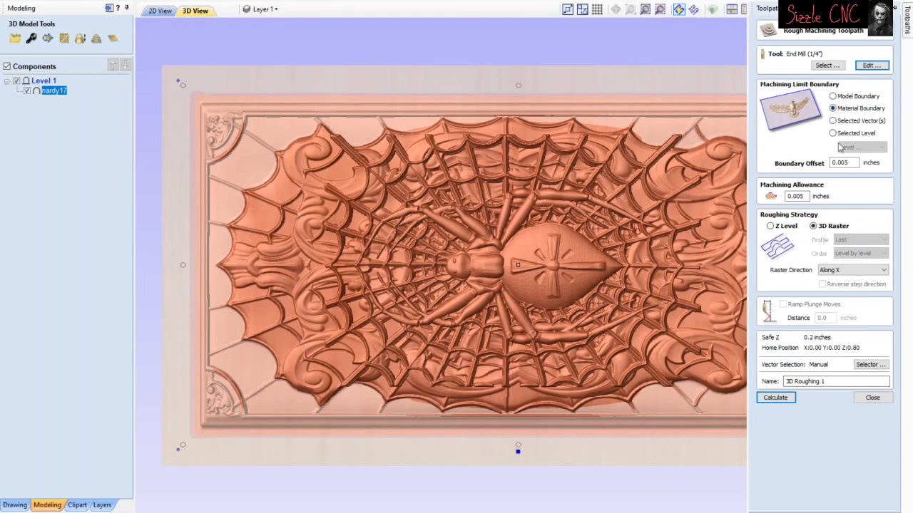
{"action": "left_click", "coordinate": [833, 97]}
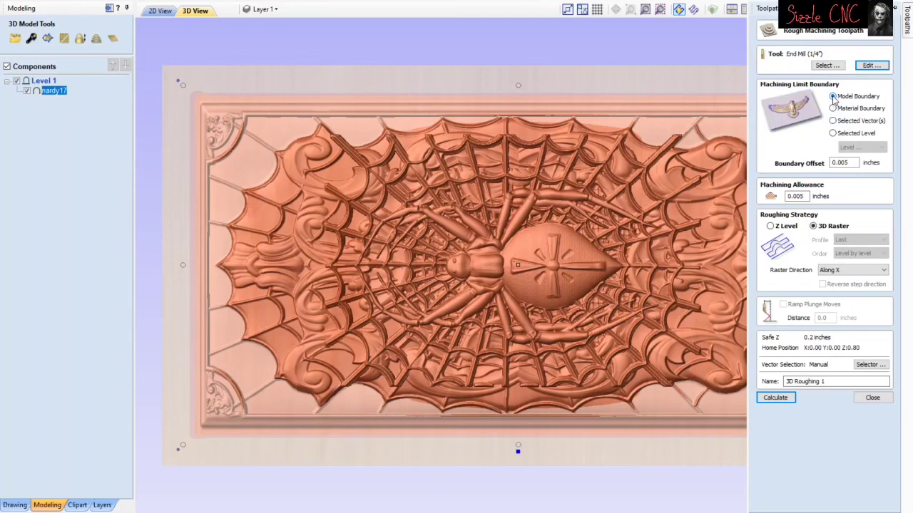
Step: Set the machining allowance to 0.085 inches and calculate the 3D Roughing 1 toolpath
{"action": "left_click", "coordinate": [806, 197]}
{"action": "key", "text": "BackSpace"}
{"action": "type", "text": "1"}
{"action": "key", "text": "BackSpace"}
{"action": "type", "text": "85"}
{"action": "left_click", "coordinate": [778, 398]}
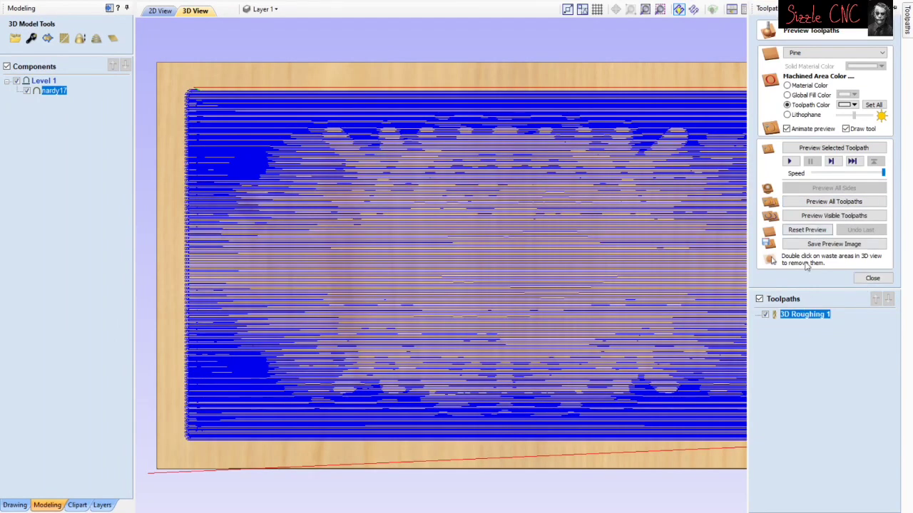
Step: Delete the 3D Roughing 1 toolpath and close the toolpath preview
{"action": "left_click", "coordinate": [800, 317]}
{"action": "key", "text": "Delete"}
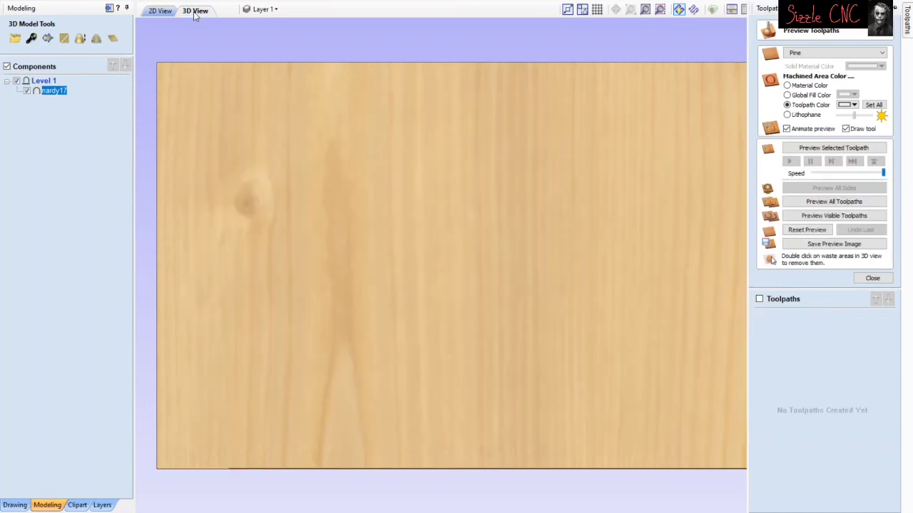
{"action": "left_click", "coordinate": [871, 278]}
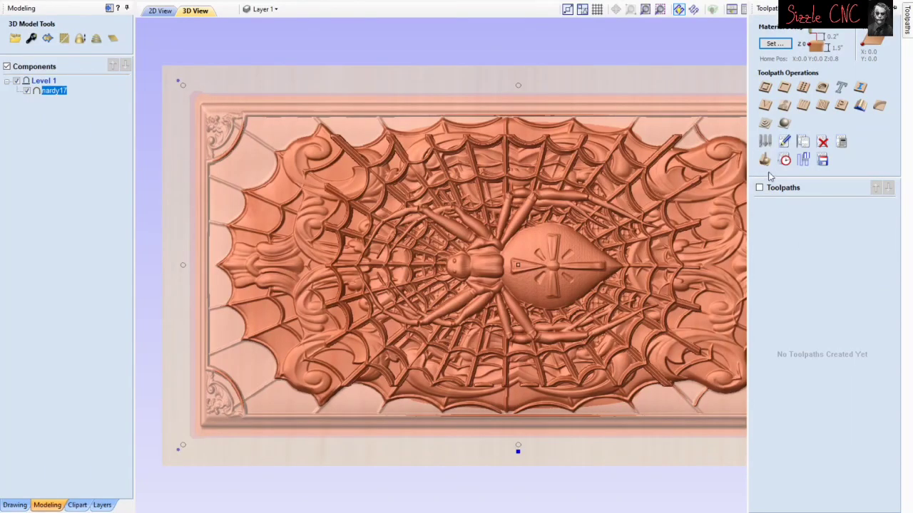
Step: Create a rough machining toolpath with the 1/4" end mill, Model Boundary, 3D Raster along X and a machining allowance of 0.005 inches, and calculate it
{"action": "left_click", "coordinate": [766, 113]}
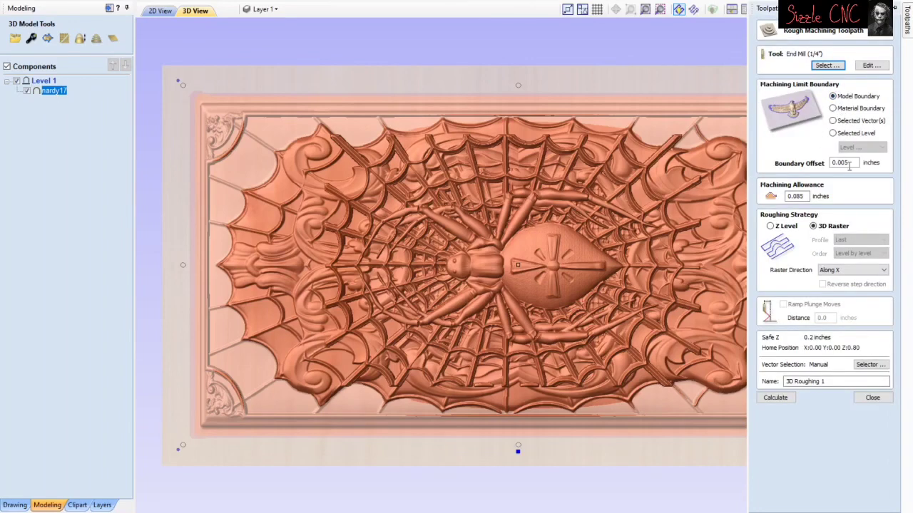
{"action": "left_click", "coordinate": [807, 196]}
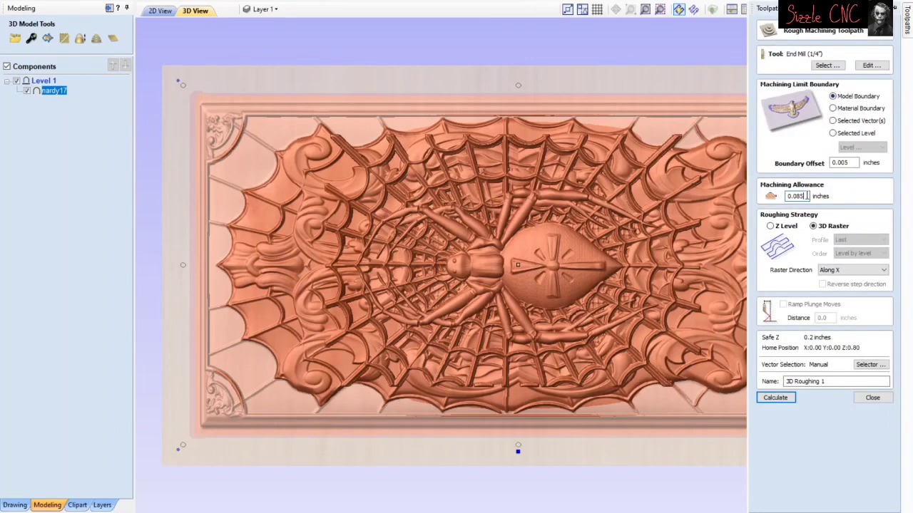
{"action": "key", "text": "BackSpace"}
{"action": "key", "text": "BackSpace"}
{"action": "type", "text": "0"}
{"action": "left_click", "coordinate": [777, 399]}
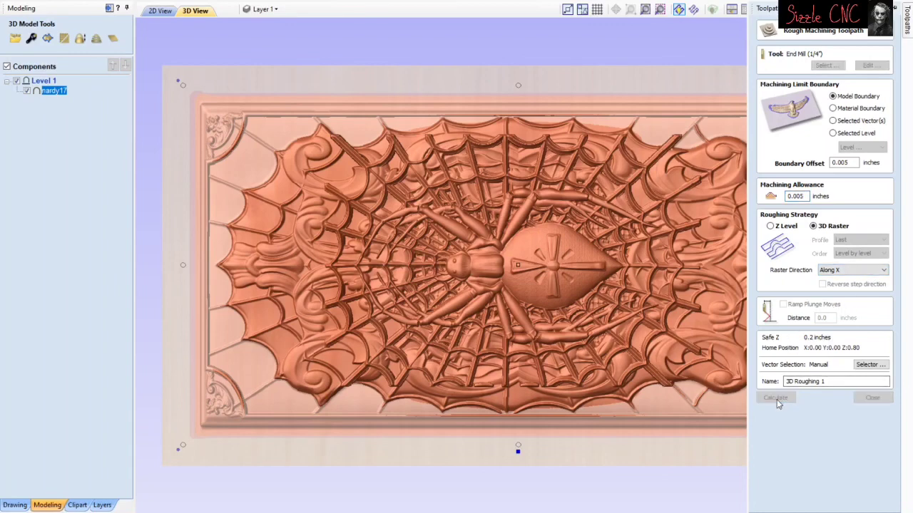
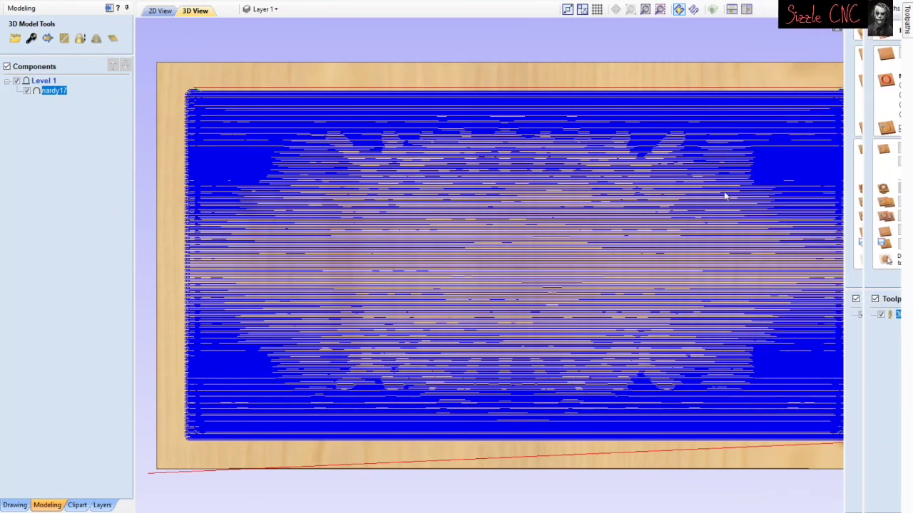
Step: Simulate the visible roughing toolpath on the pine material and close the preview
{"action": "mouse_move", "coordinate": [909, 35]}
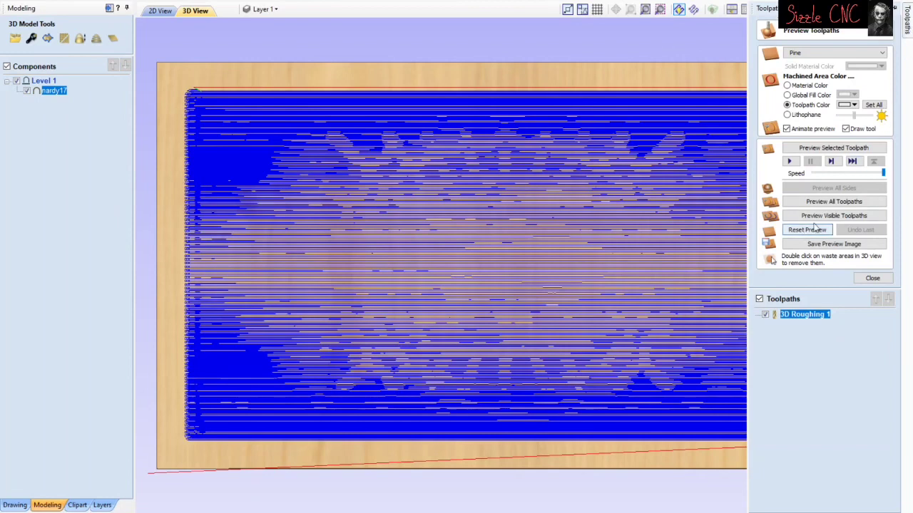
{"action": "left_click", "coordinate": [819, 216]}
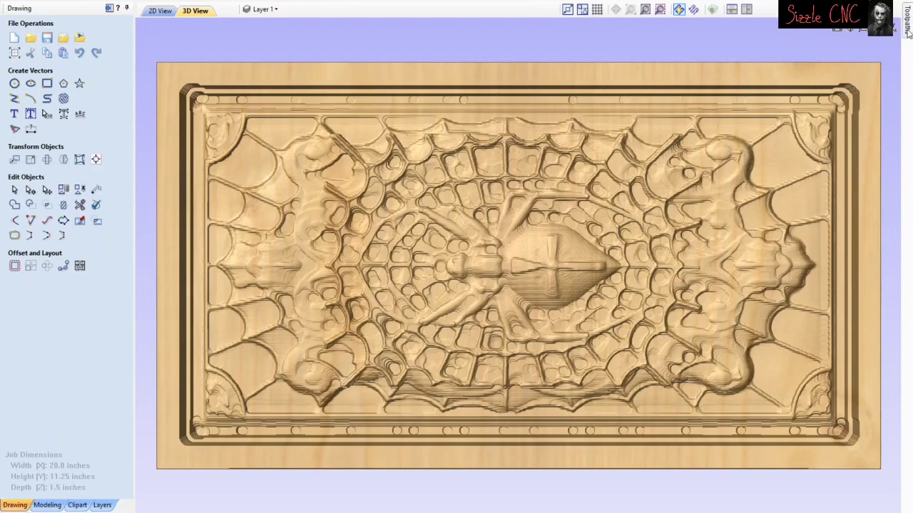
{"action": "mouse_move", "coordinate": [909, 32]}
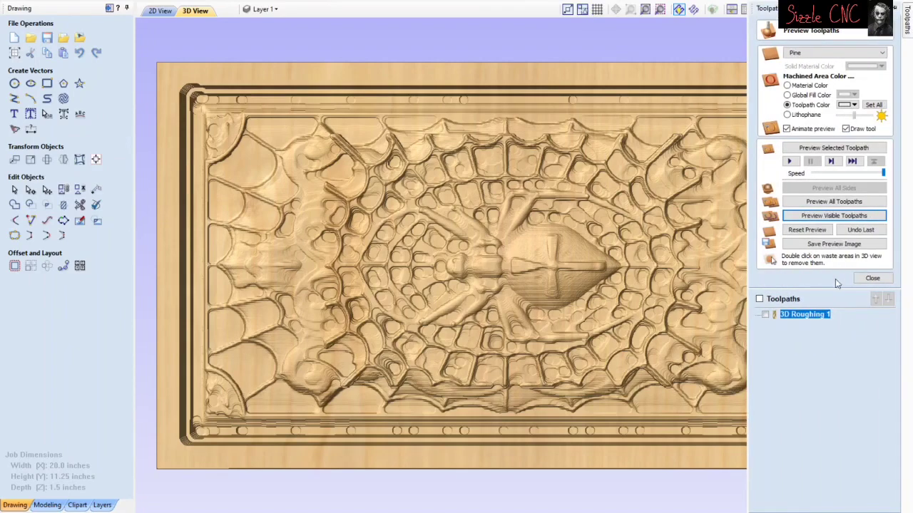
{"action": "left_click", "coordinate": [866, 280]}
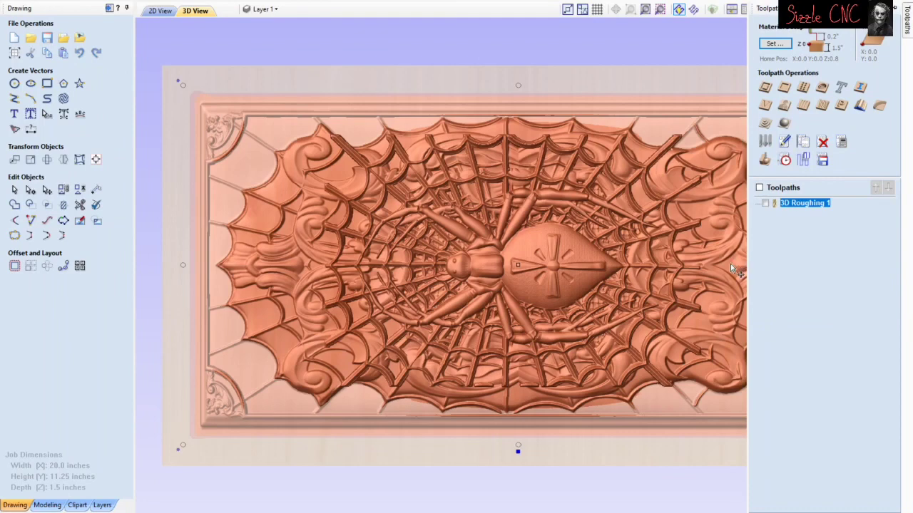
Step: Start a finish machining toolpath within the model boundary and open the 1/8" ball nose tool's settings for checking
{"action": "left_click", "coordinate": [785, 124]}
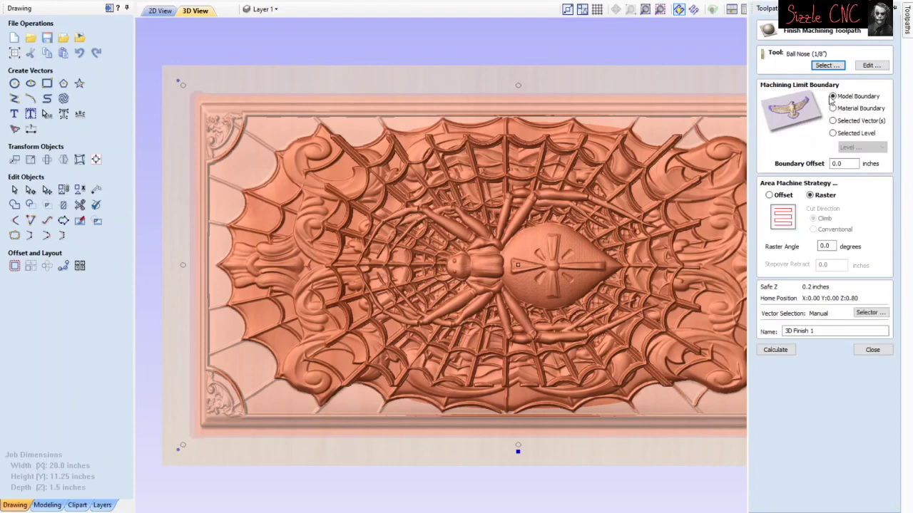
{"action": "left_click", "coordinate": [824, 67]}
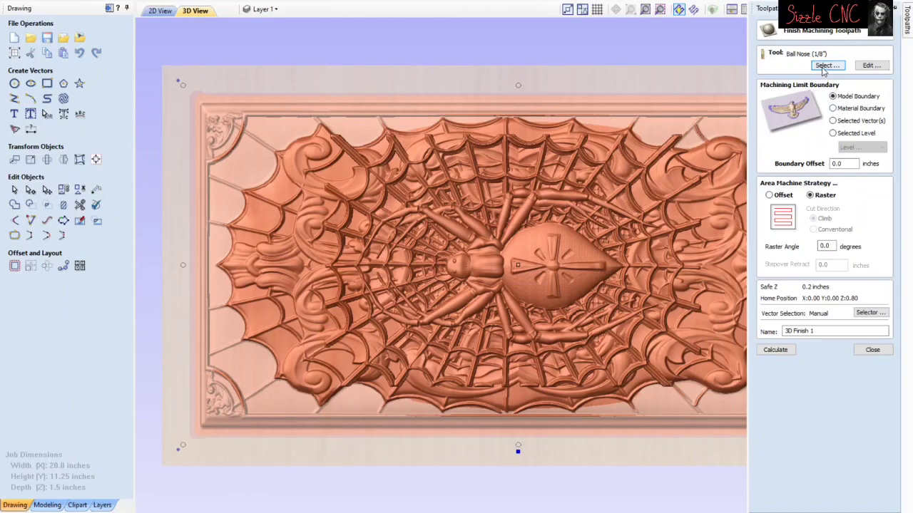
{"action": "left_click", "coordinate": [861, 67]}
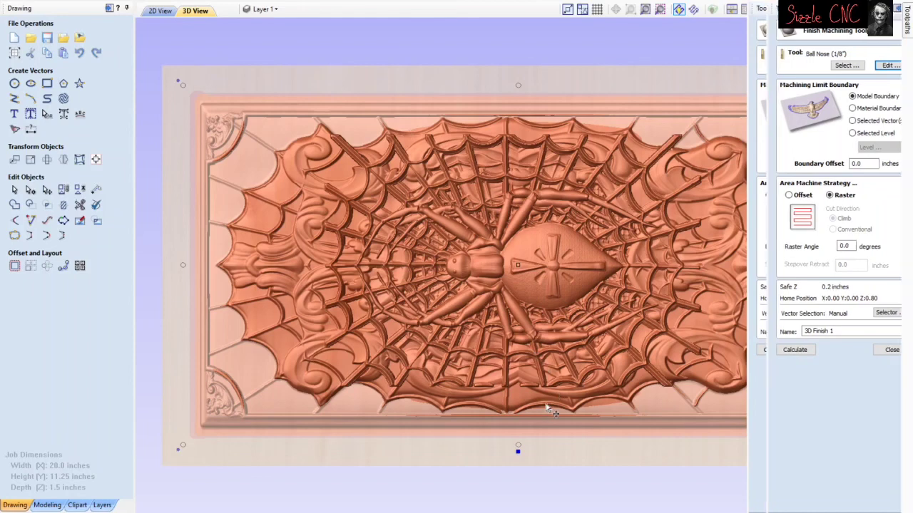
Step: Calculate the 3D Finish 1 toolpath with the 1/8" ball nose and a 0-degree raster, simulate it, and close the preview
{"action": "mouse_move", "coordinate": [802, 347]}
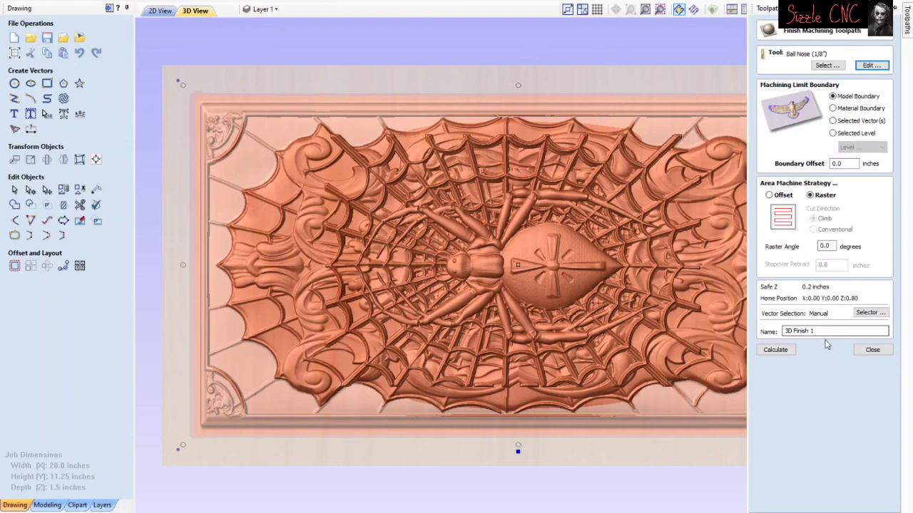
{"action": "left_click", "coordinate": [775, 352]}
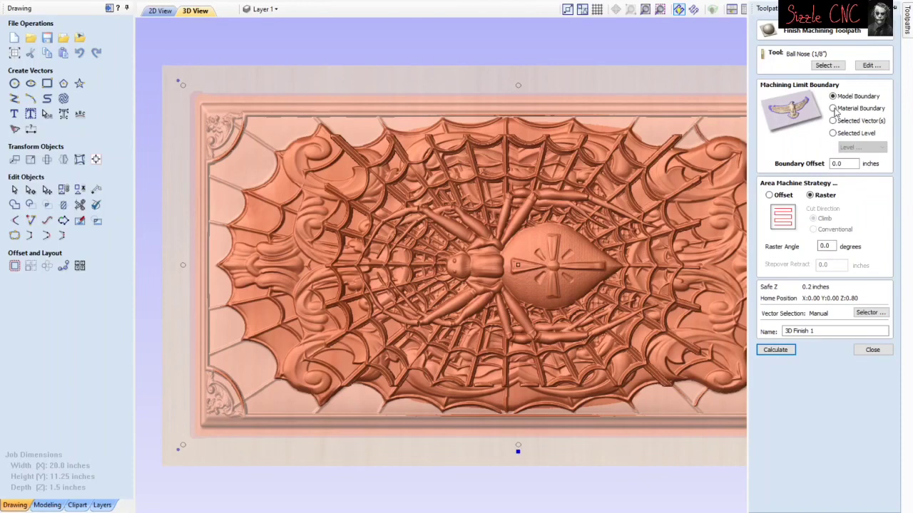
{"action": "key", "text": "Return"}
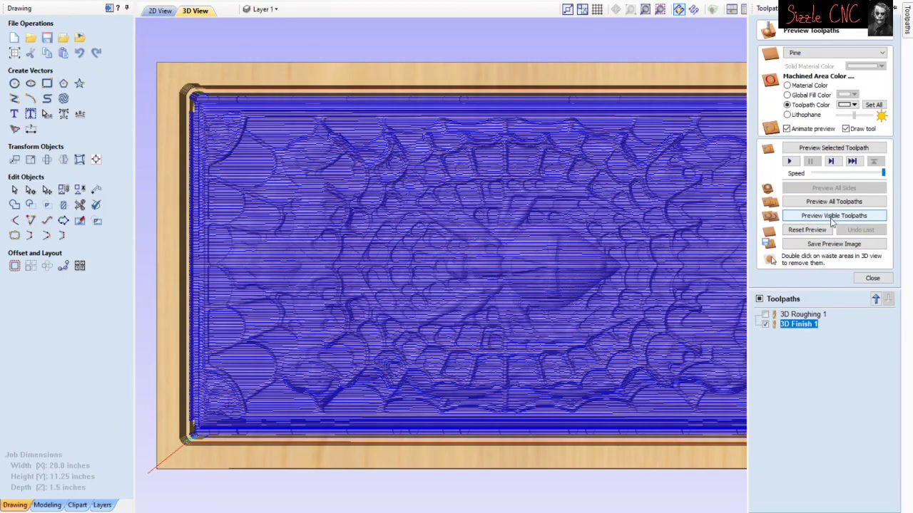
{"action": "left_click", "coordinate": [832, 217]}
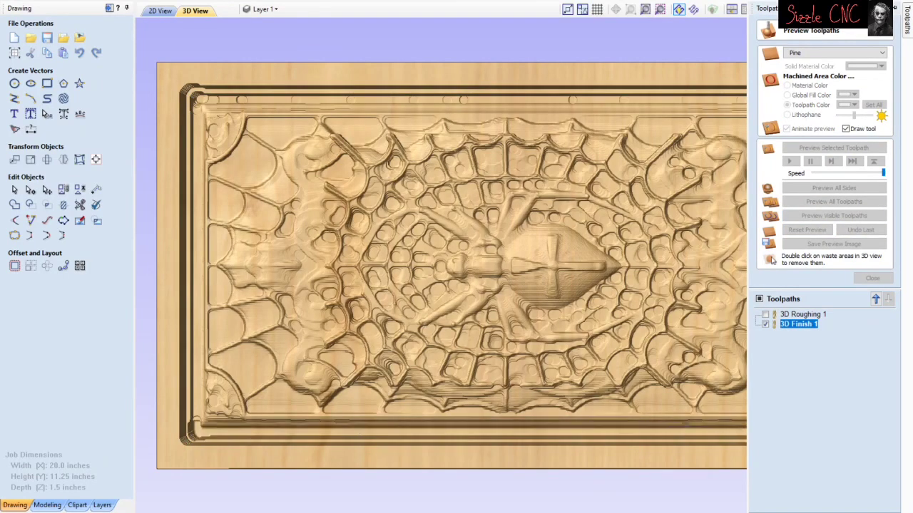
{"action": "left_click", "coordinate": [872, 278]}
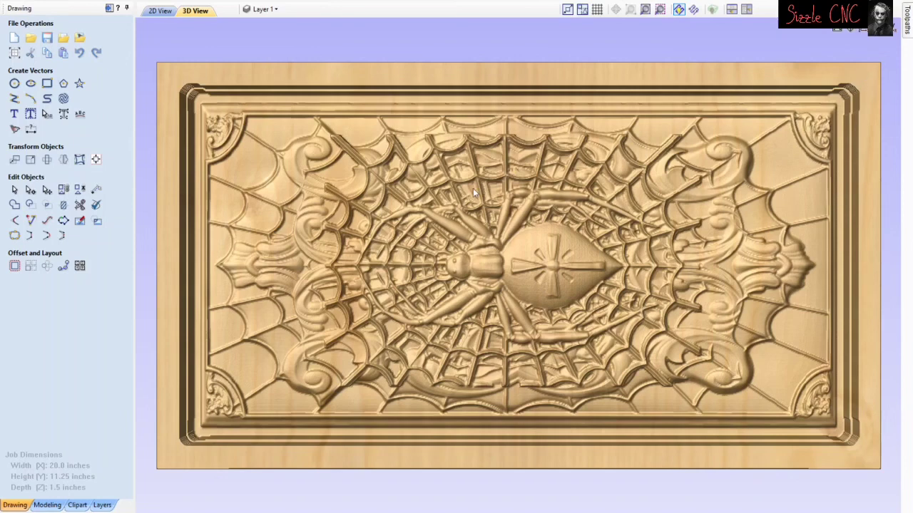
Step: Return to the 2D view and select the boundary vector around the spider model
{"action": "left_click", "coordinate": [160, 11]}
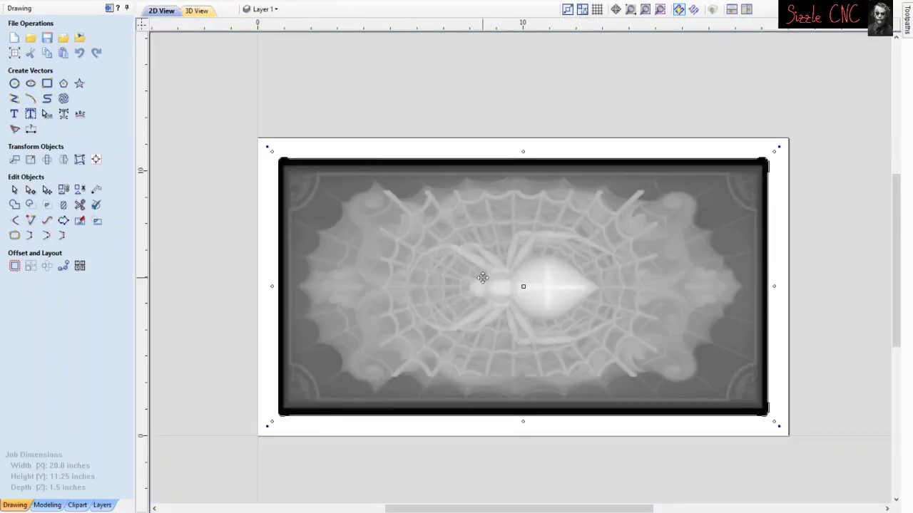
{"action": "scroll", "coordinate": [456, 261], "scroll_direction": "up", "scroll_amount": 2}
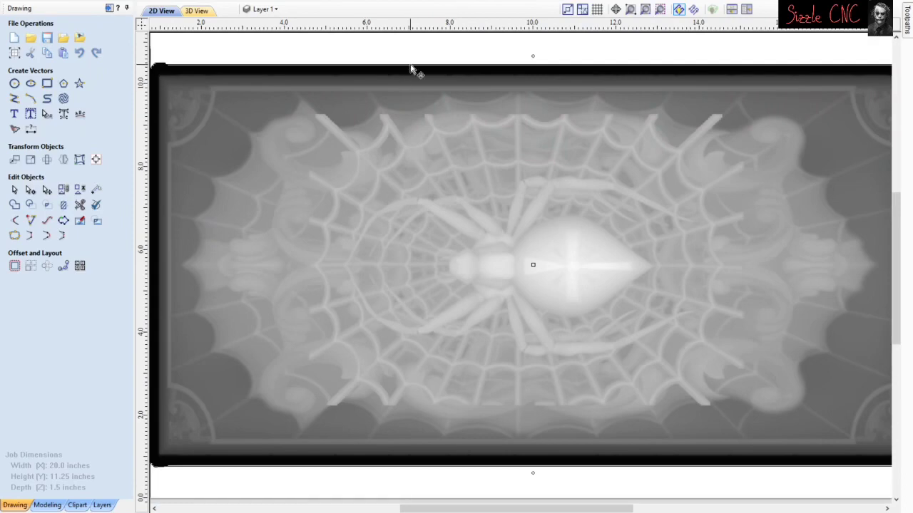
{"action": "left_click", "coordinate": [410, 64]}
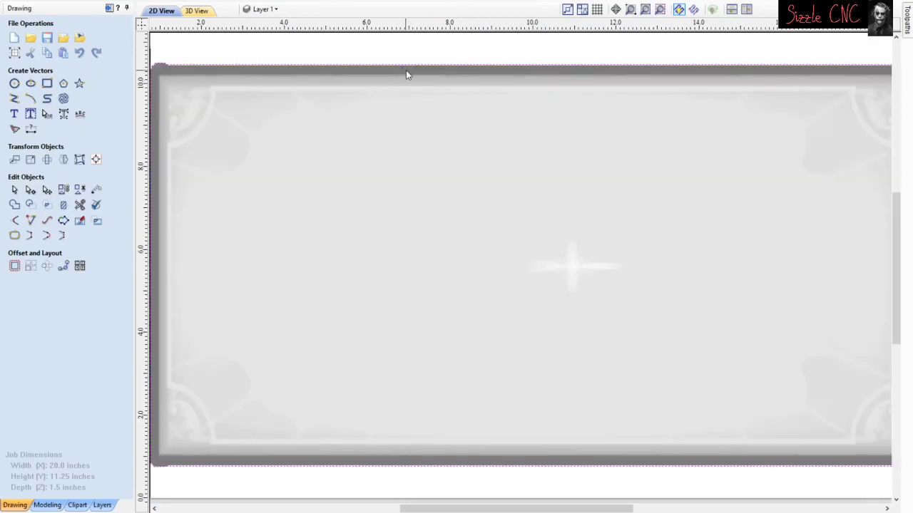
{"action": "scroll", "coordinate": [410, 69], "scroll_direction": "up", "scroll_amount": 2}
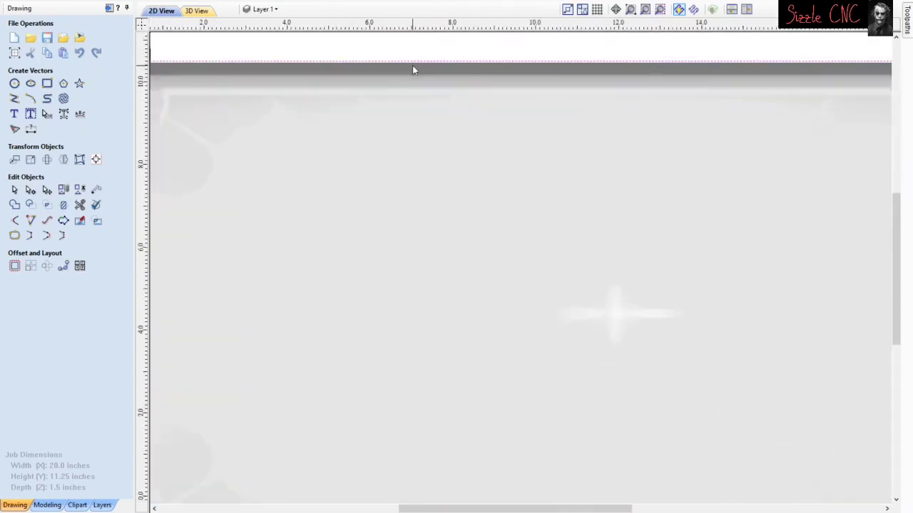
{"action": "scroll", "coordinate": [412, 65], "scroll_direction": "down", "scroll_amount": 5}
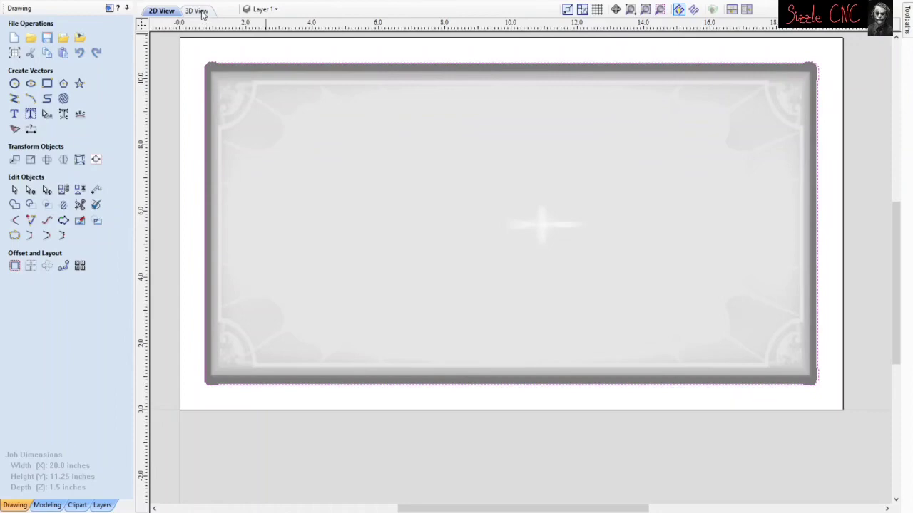
Step: Start a 2D profile toolpath for the selected boundary from the 3D view, with the advanced toolpath options hidden
{"action": "left_click", "coordinate": [197, 11]}
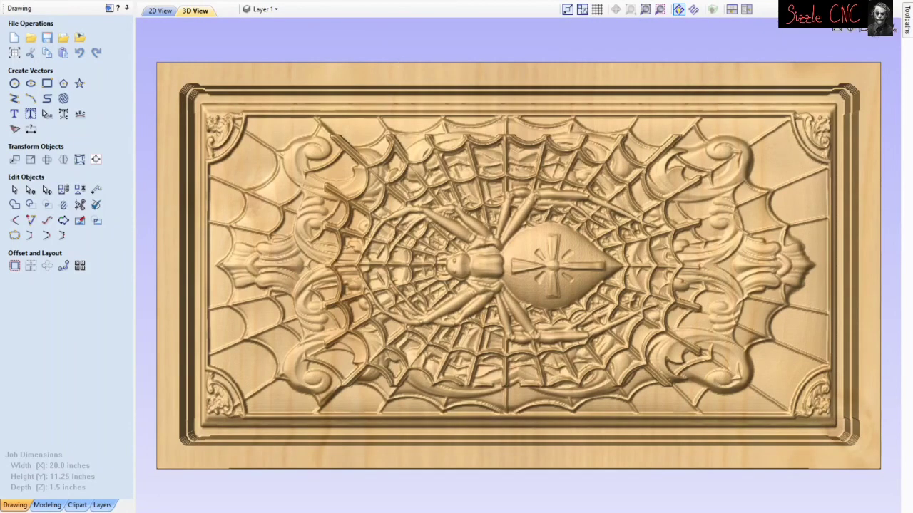
{"action": "mouse_move", "coordinate": [907, 29]}
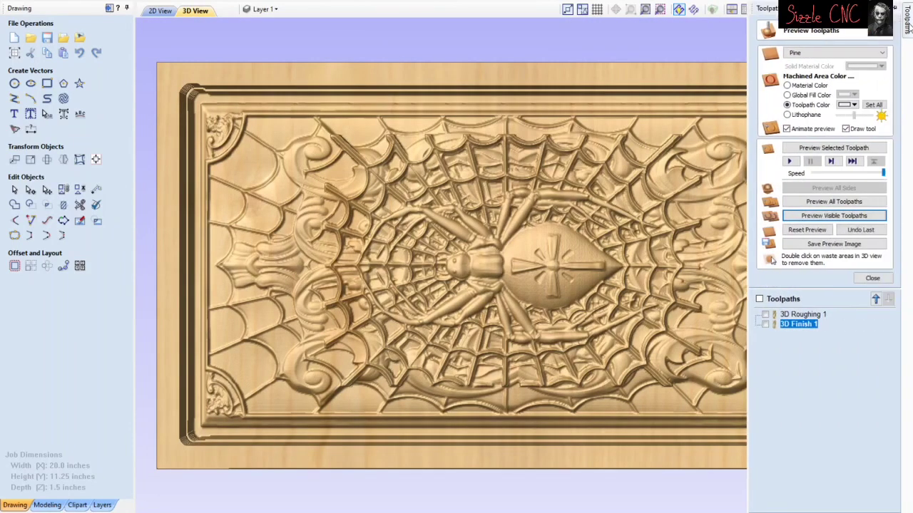
{"action": "left_click", "coordinate": [872, 278]}
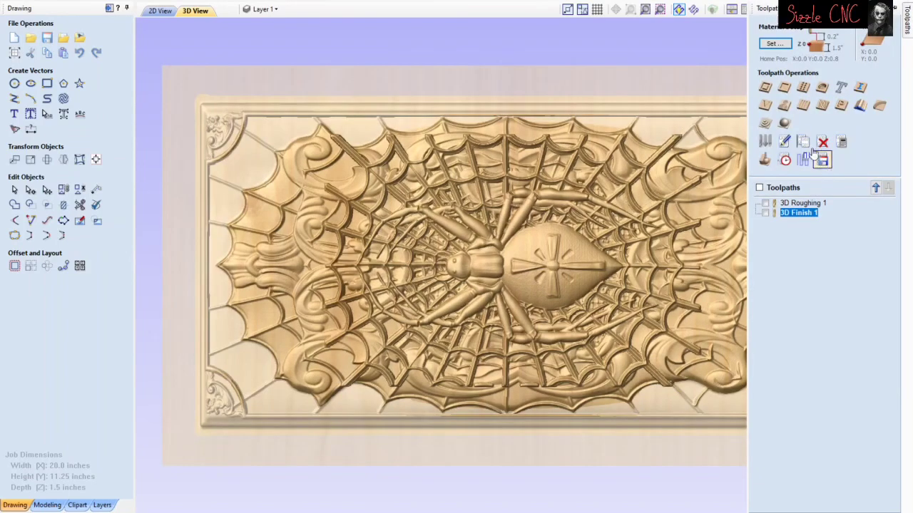
{"action": "left_click", "coordinate": [765, 87]}
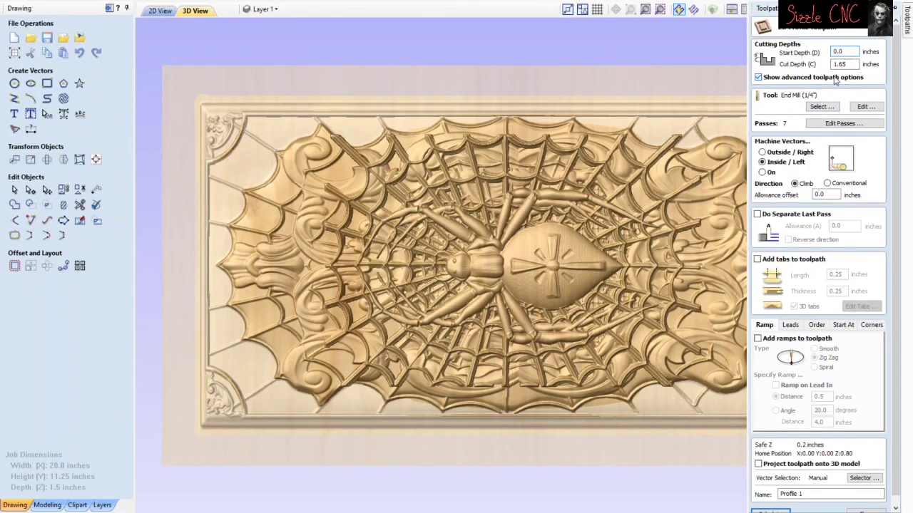
{"action": "left_click", "coordinate": [835, 79]}
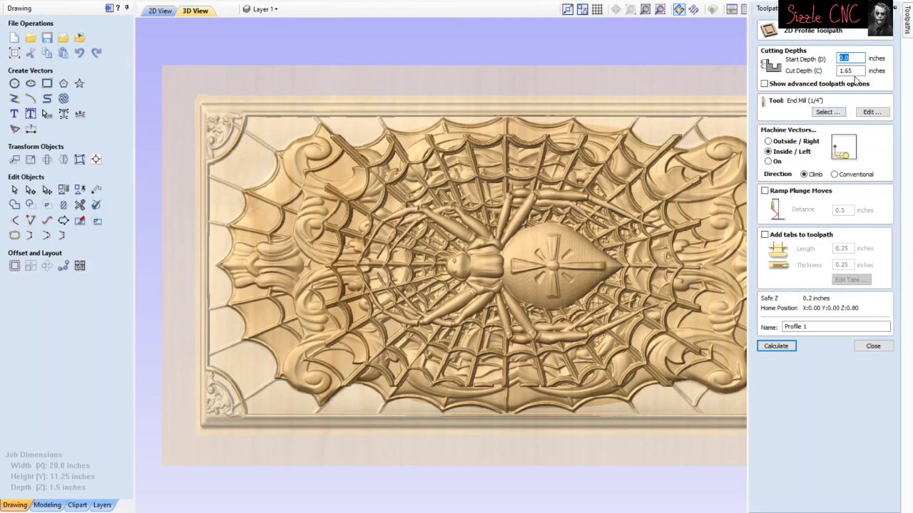
Step: Enable 0.5-inch ramp plunge moves and tabs 0.25 inches long and 0.25 inches thick for the 1.65-inch-deep profile cut
{"action": "left_click", "coordinate": [853, 70]}
{"action": "left_click", "coordinate": [765, 193]}
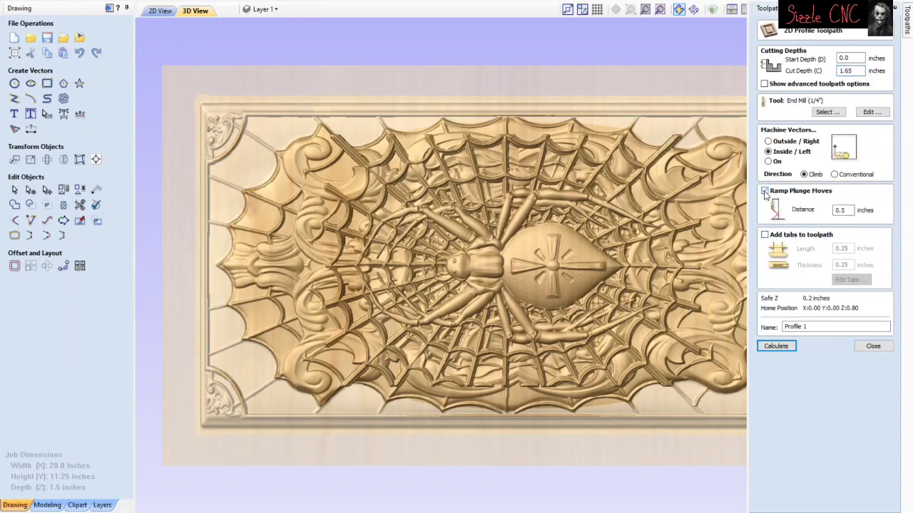
{"action": "left_click", "coordinate": [845, 212]}
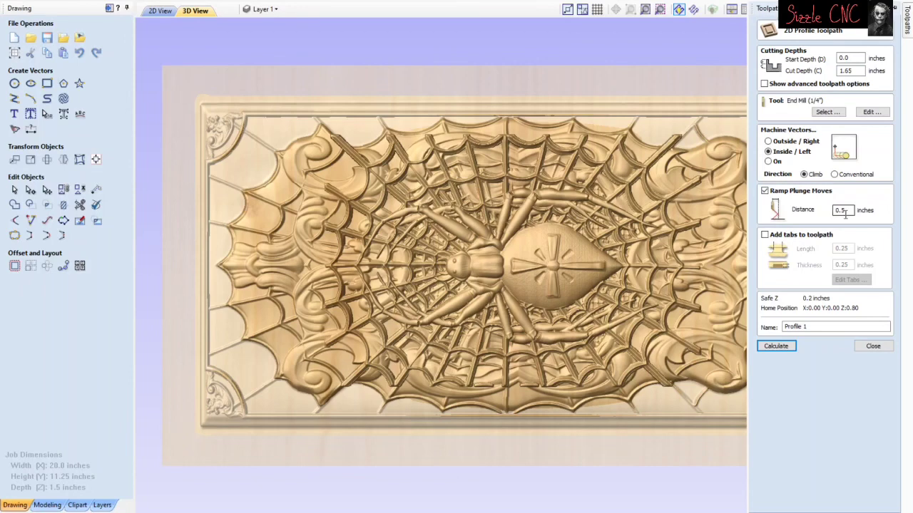
{"action": "left_click", "coordinate": [766, 235]}
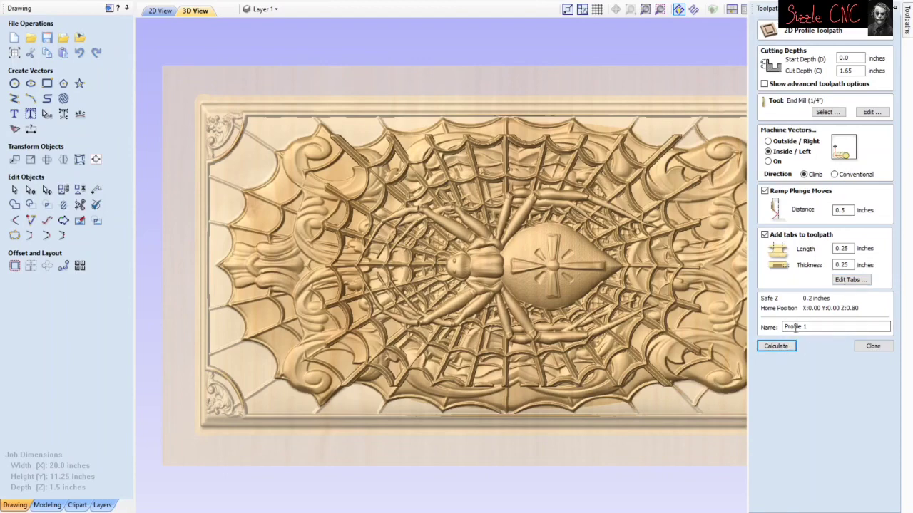
Step: Calculate the Profile 1 toolpath with the 1/4" end mill inside the boundary, simulate it, and close the preview
{"action": "left_click", "coordinate": [776, 346]}
{"action": "key", "text": "Return"}
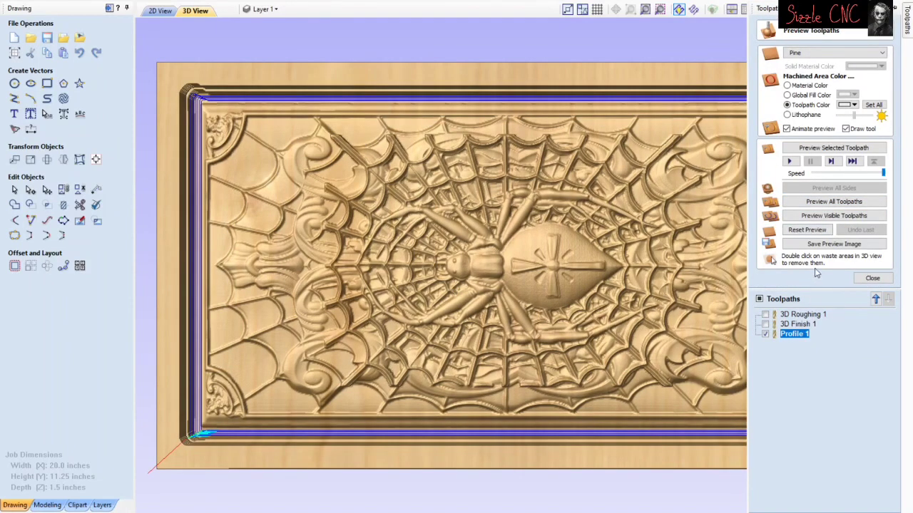
{"action": "left_click", "coordinate": [813, 220]}
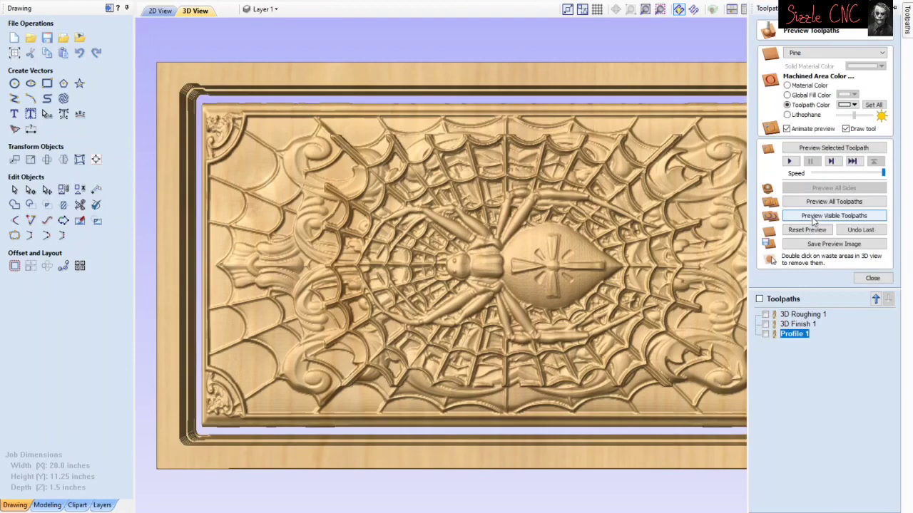
{"action": "left_click", "coordinate": [872, 278]}
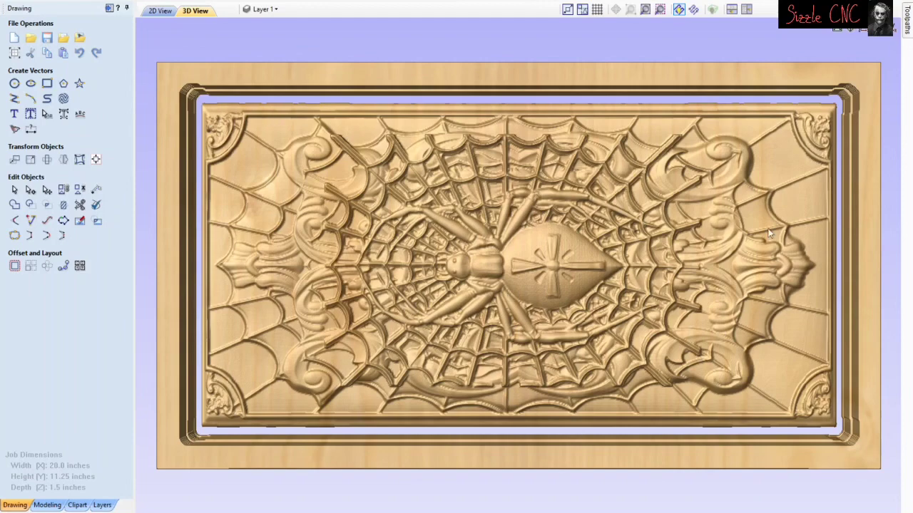
Step: Examine the simulated spider carving and its profile cut-out from different angles and up close
{"action": "left_click_drag", "start_coordinate": [616, 331], "coordinate": [561, 155]}
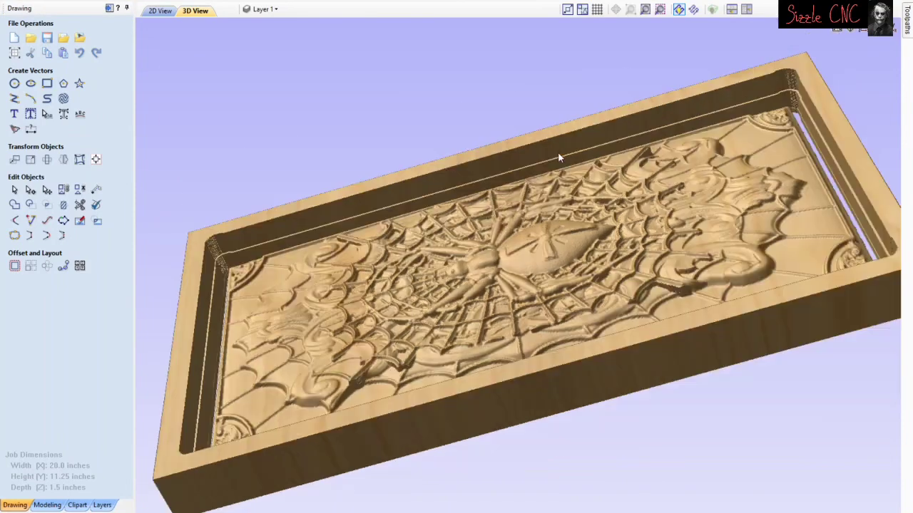
{"action": "left_click_drag", "start_coordinate": [336, 171], "coordinate": [470, 268]}
{"action": "scroll", "coordinate": [470, 268], "scroll_direction": "up", "scroll_amount": 5}
{"action": "scroll", "coordinate": [471, 268], "scroll_direction": "up", "scroll_amount": 3}
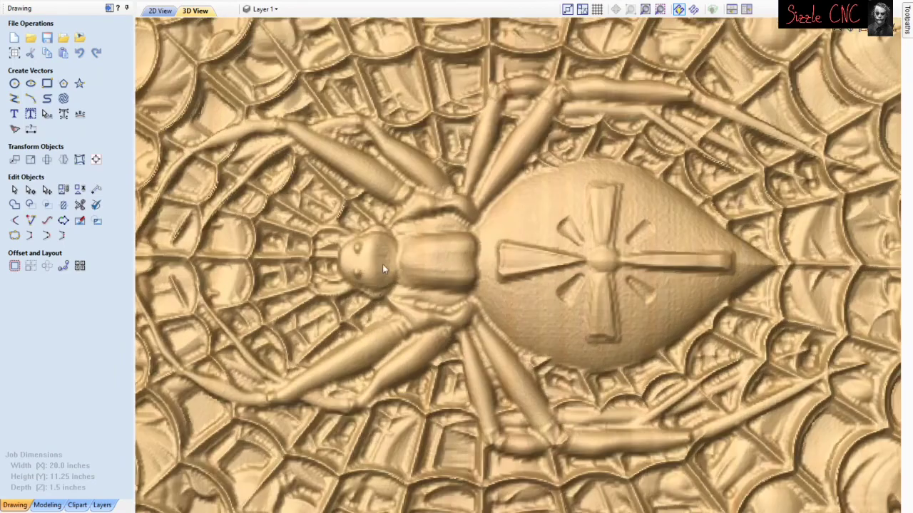
{"action": "left_click_drag", "start_coordinate": [328, 268], "coordinate": [276, 302]}
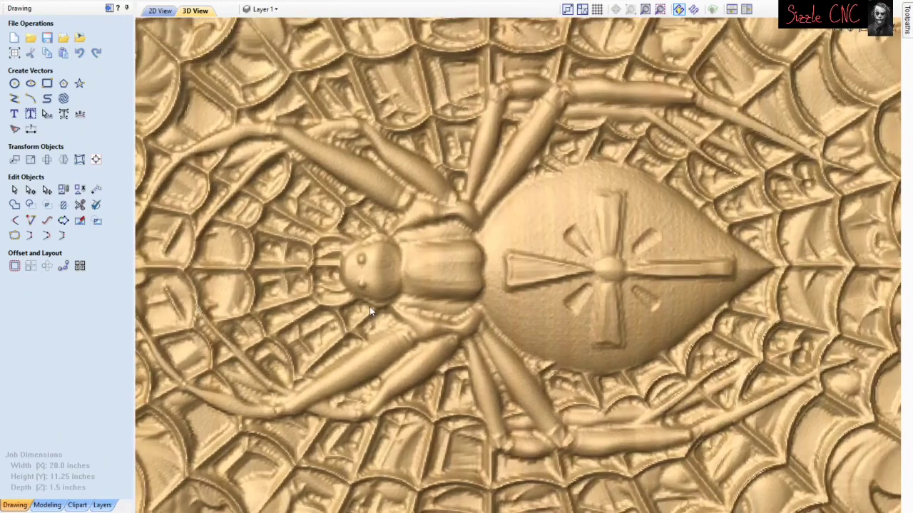
{"action": "scroll", "coordinate": [369, 306], "scroll_direction": "down", "scroll_amount": 1}
{"action": "scroll", "coordinate": [353, 288], "scroll_direction": "down", "scroll_amount": 3}
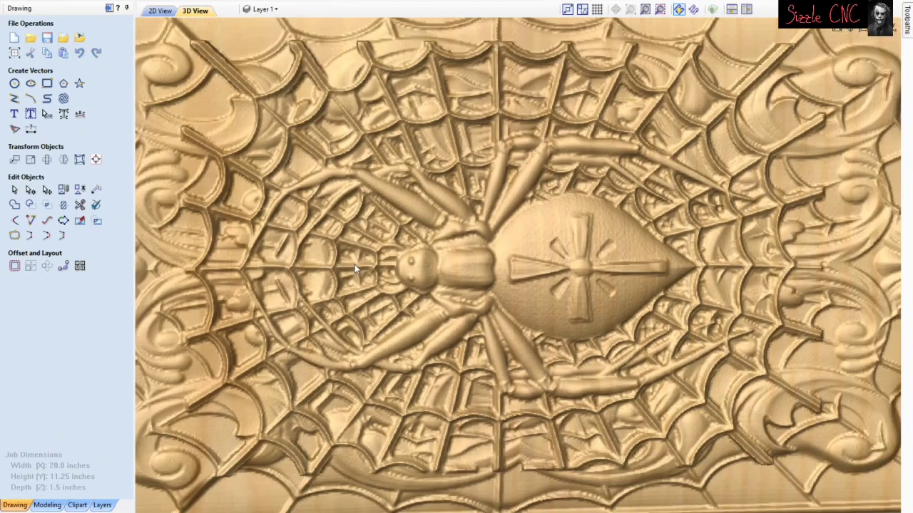
{"action": "scroll", "coordinate": [354, 264], "scroll_direction": "down", "scroll_amount": 2}
{"action": "scroll", "coordinate": [367, 265], "scroll_direction": "down", "scroll_amount": 1}
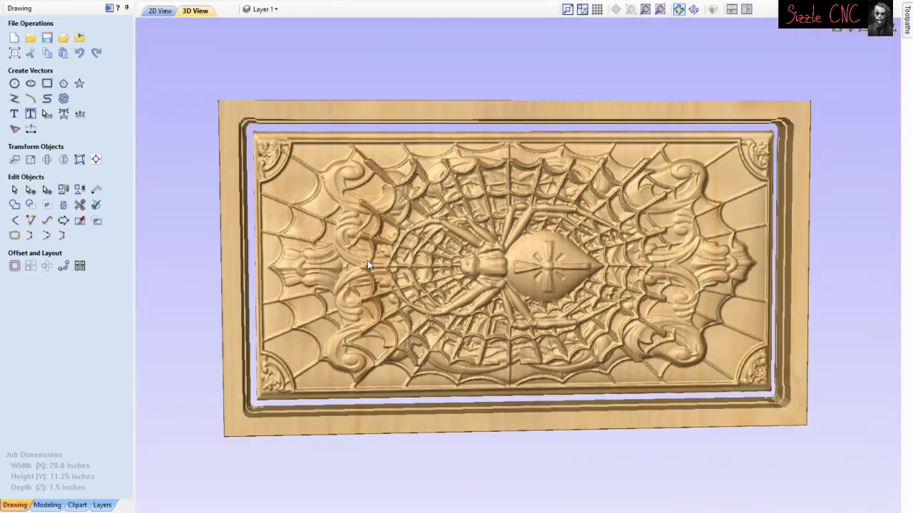